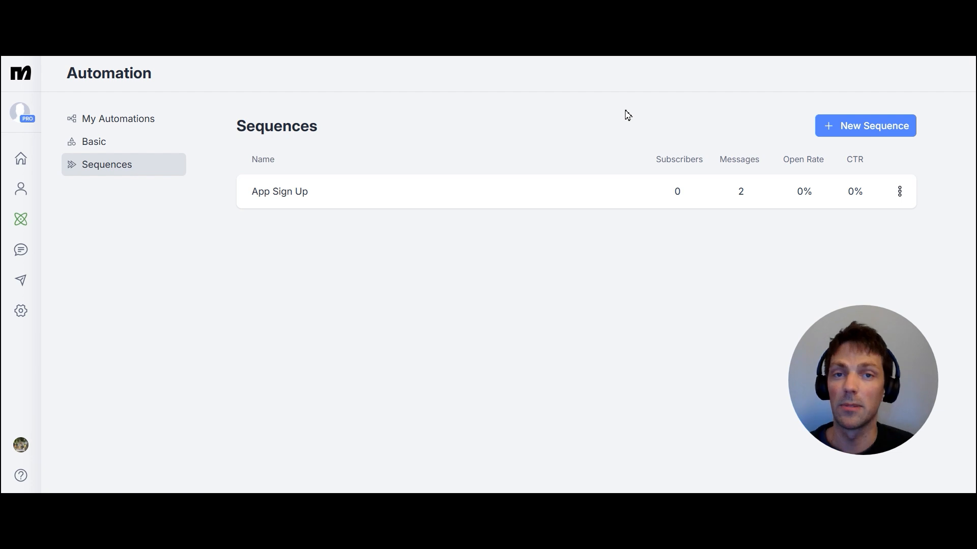
Step: Open the App Sign Up sequence and examine the send-time options in the schedule of Sequence Message 2
click(493, 202)
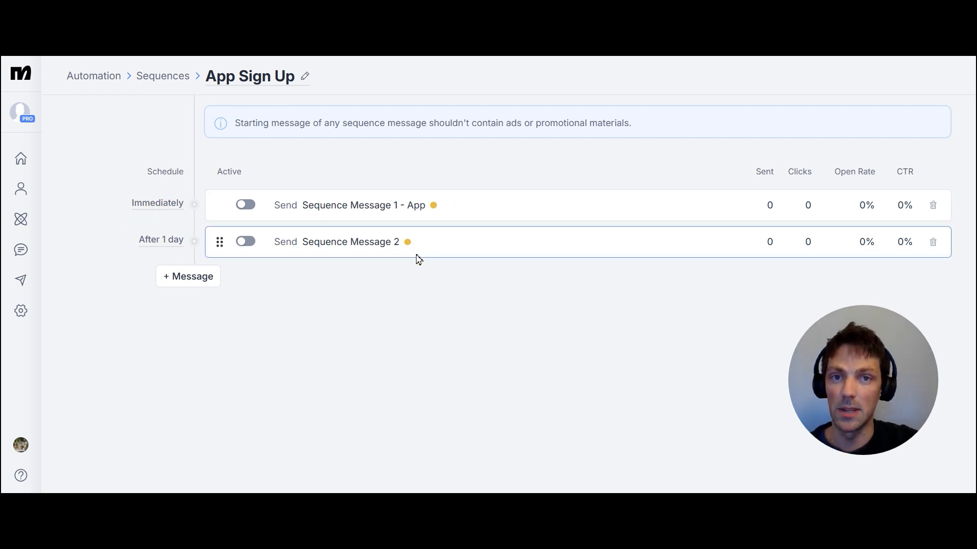
click(178, 246)
click(189, 274)
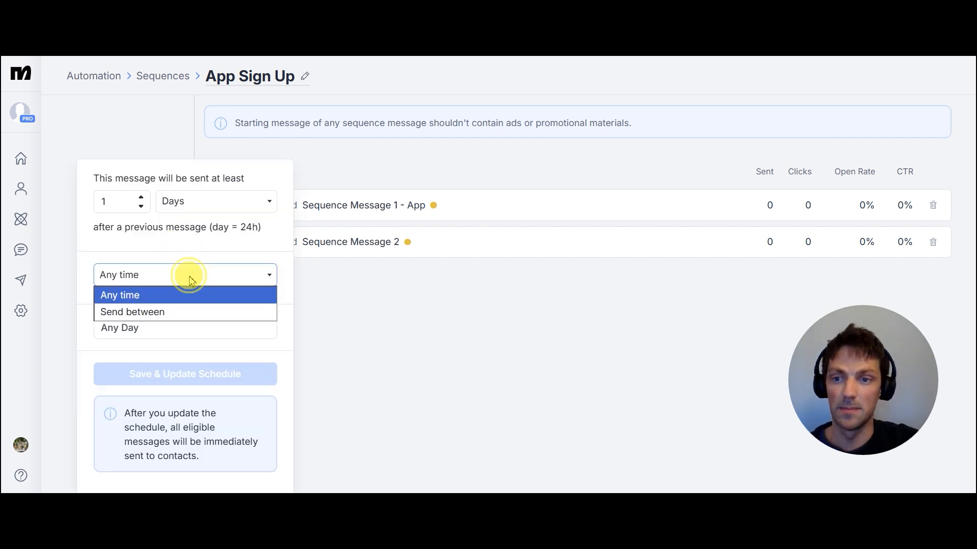
click(193, 286)
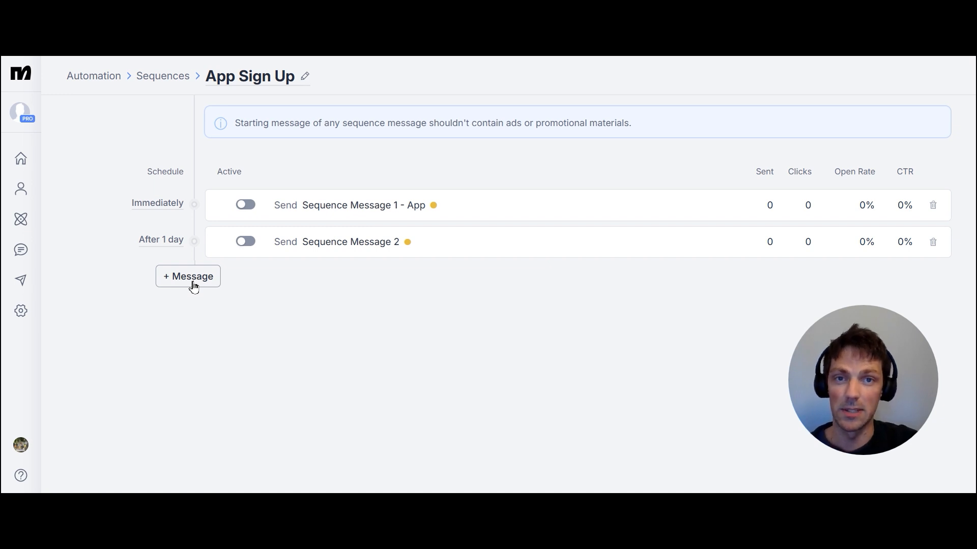
Step: Open Sequence Message 1 - App from the App Sign Up sequence
click(334, 302)
click(349, 211)
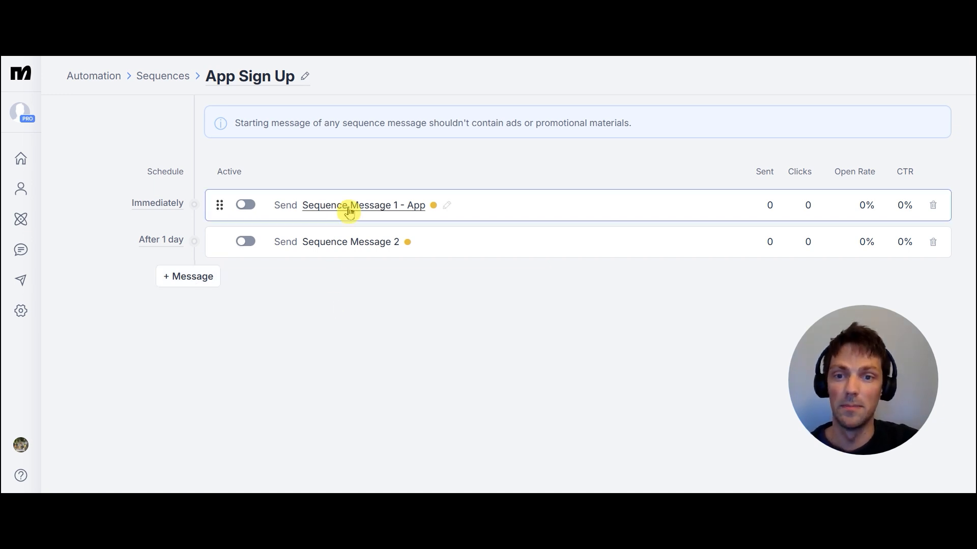
click(348, 209)
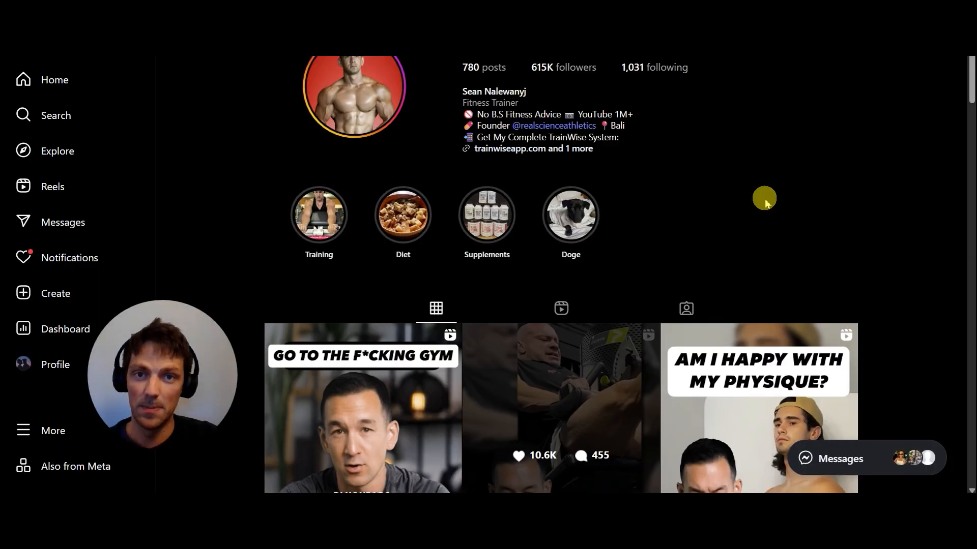
Step: Switch to Instagram, browse the posts on the fitness trainer's profile and open the middle reel in the first row
scroll(763, 201, down, 3)
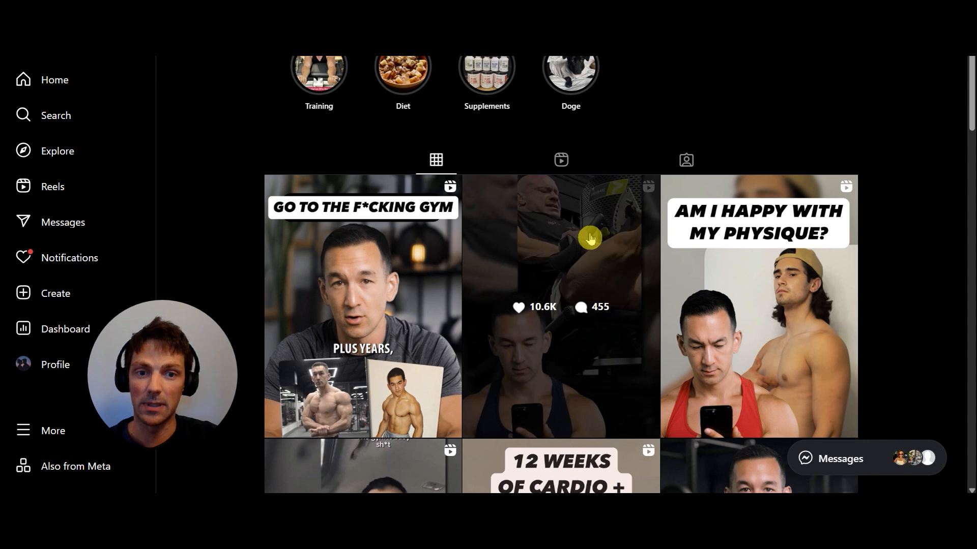
click(587, 237)
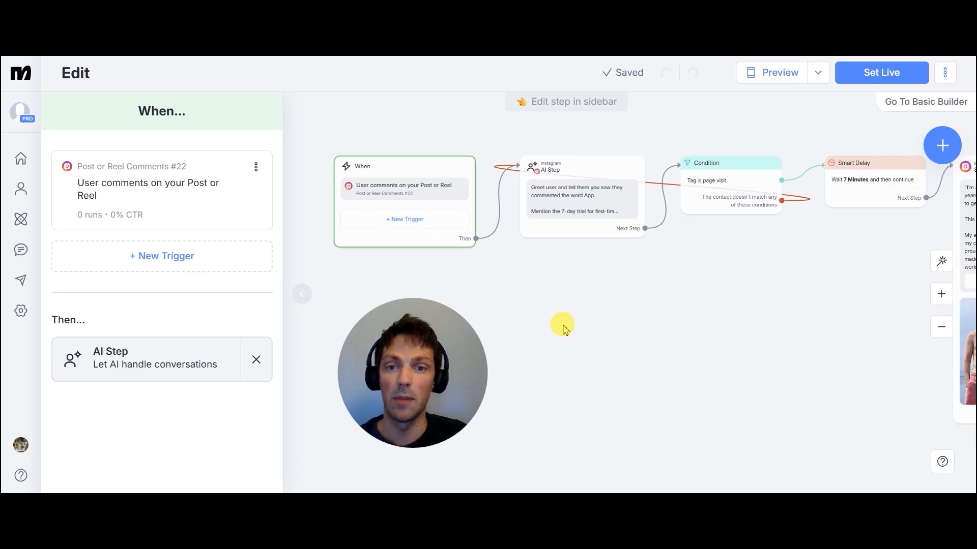
Step: In Manychat, add the public replies "Check inbox, link sent!" and "Sent the details to your DMs" to the comment trigger and save it
click(236, 198)
scroll(194, 173, down, 3)
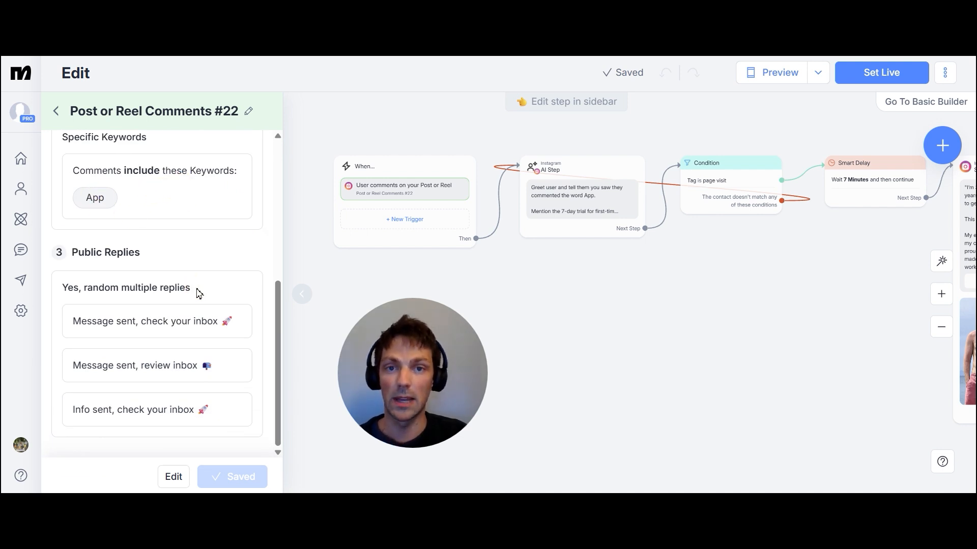
click(183, 374)
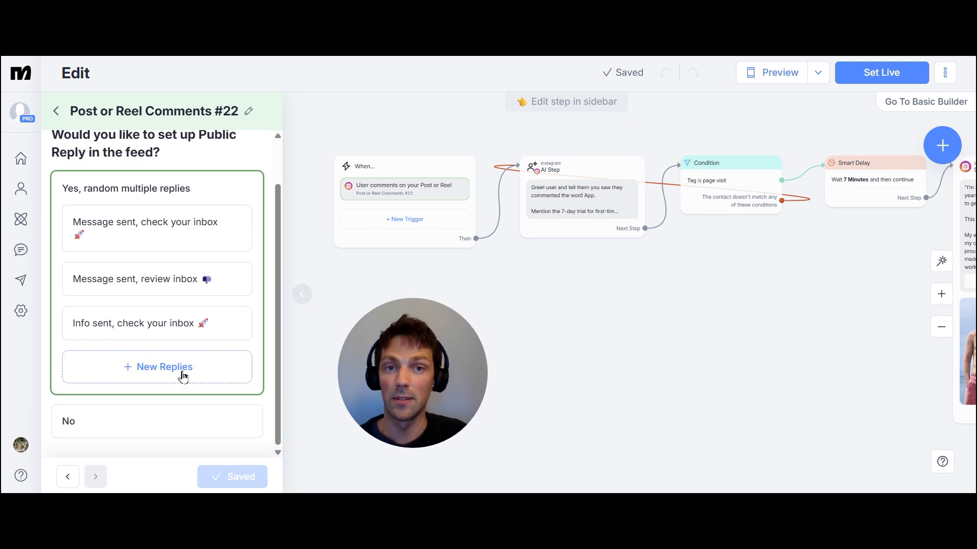
click(183, 374)
click(175, 408)
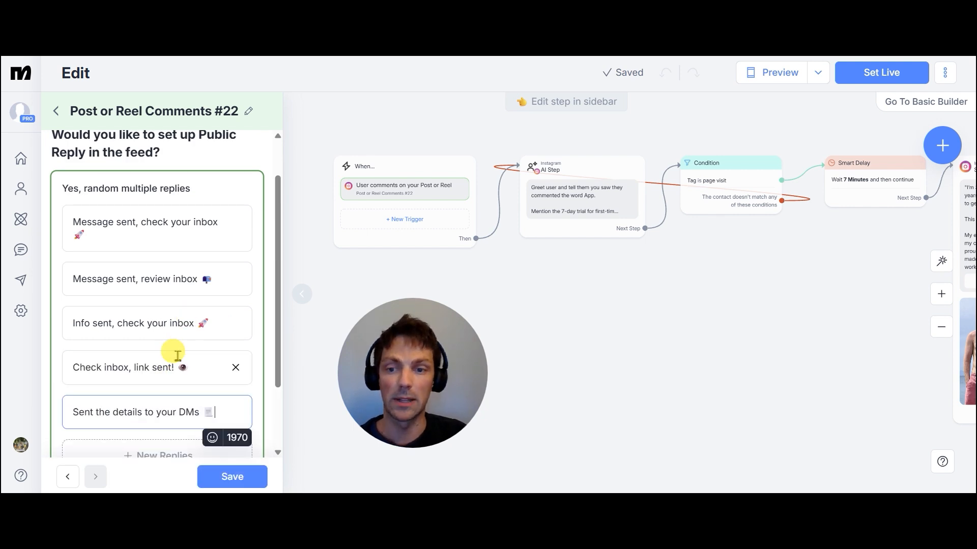
scroll(185, 336, down, 2)
click(232, 479)
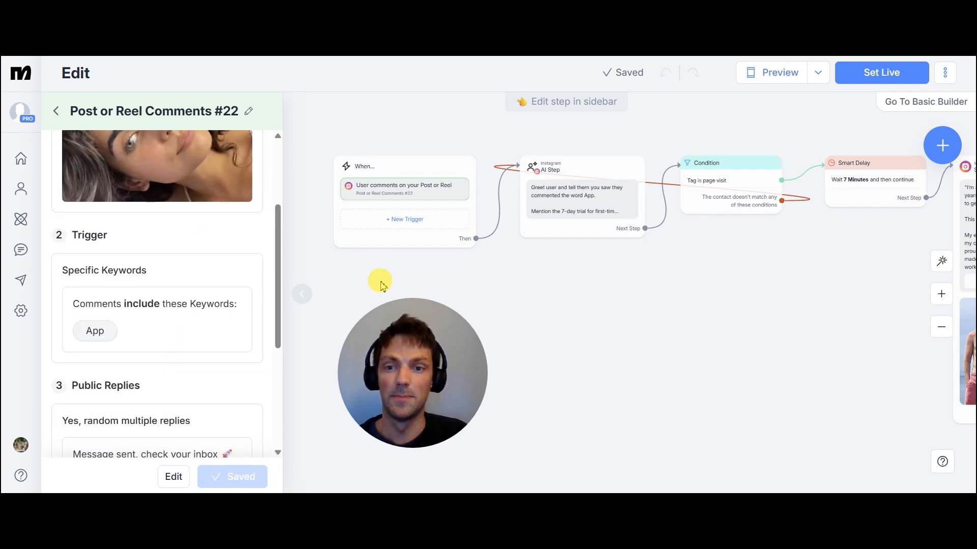
click(301, 294)
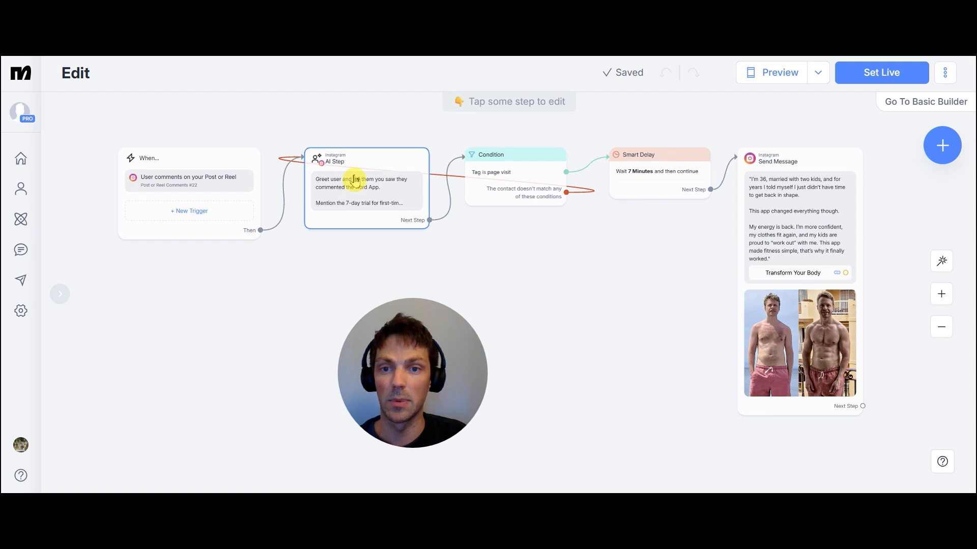
Step: Open the AI Step, start a preview of its conversation and reply "no" to the opening message
click(370, 164)
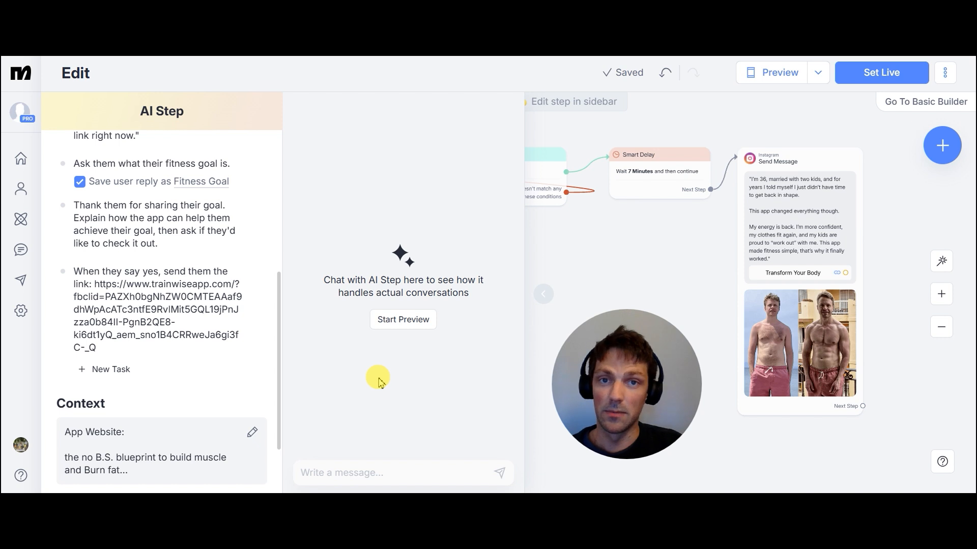
click(400, 320)
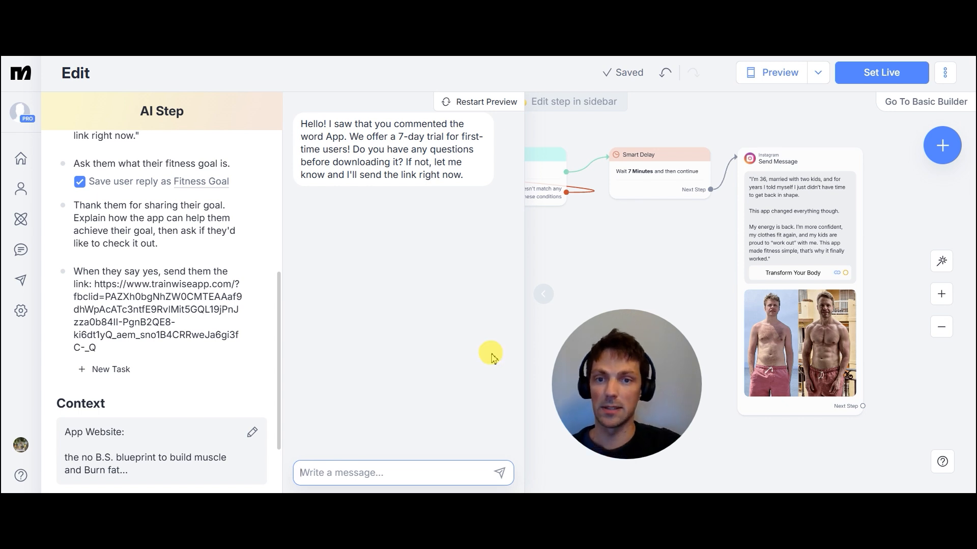
click(431, 475)
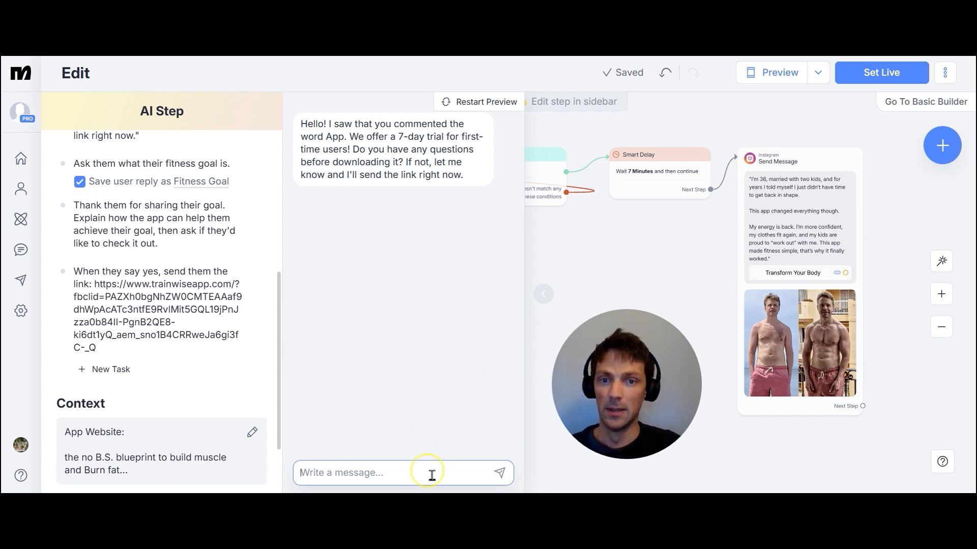
text(no)
key(Return)
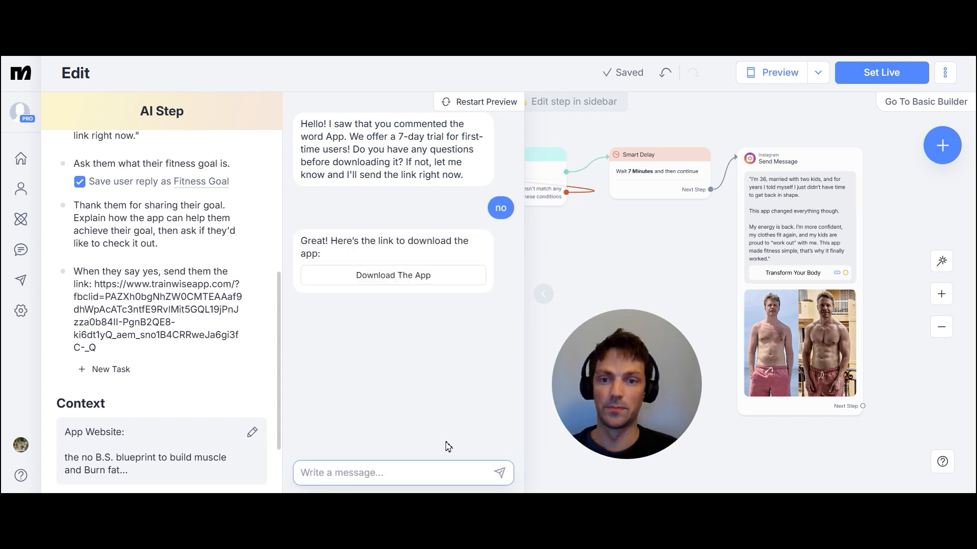
Step: Follow the Download The App link from the preview chat and look at the TrainWise landing page
click(416, 280)
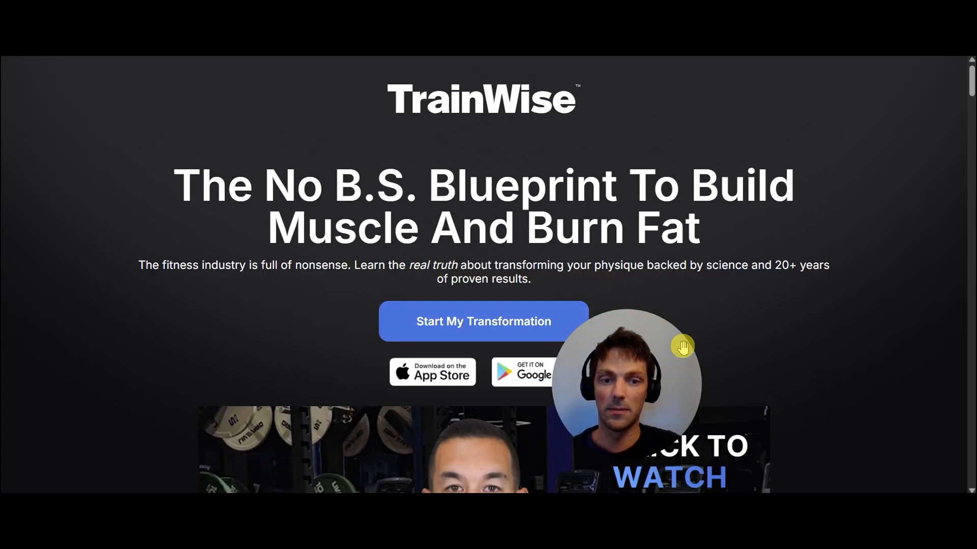
drag(683, 345, 886, 317)
click(692, 228)
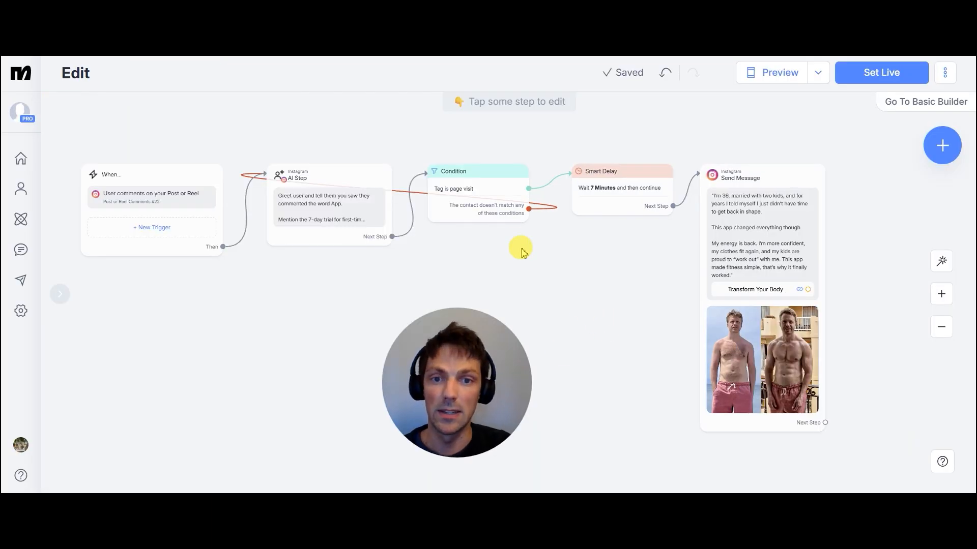
Step: Open the Condition step and examine its page visit tag rule and the no-match branch leading back to the AI Step
click(488, 203)
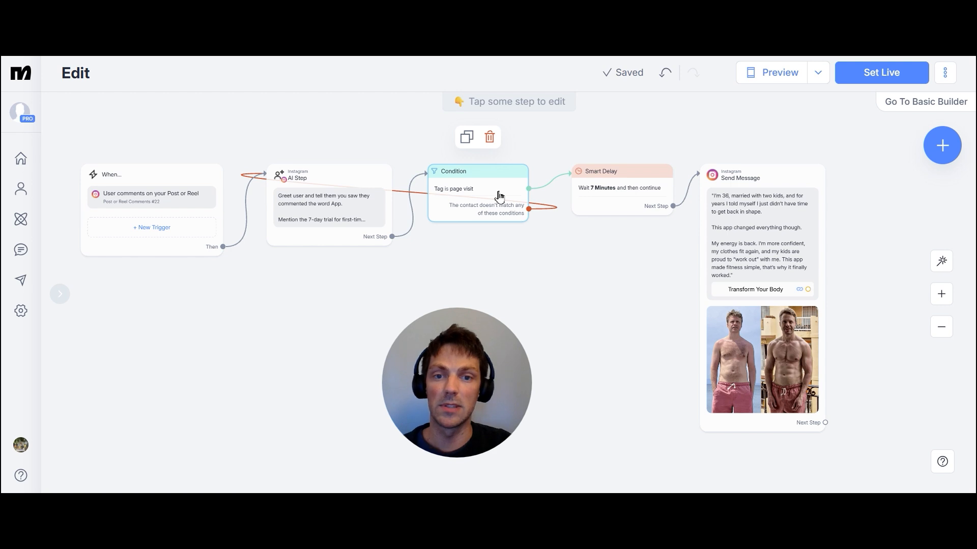
click(500, 197)
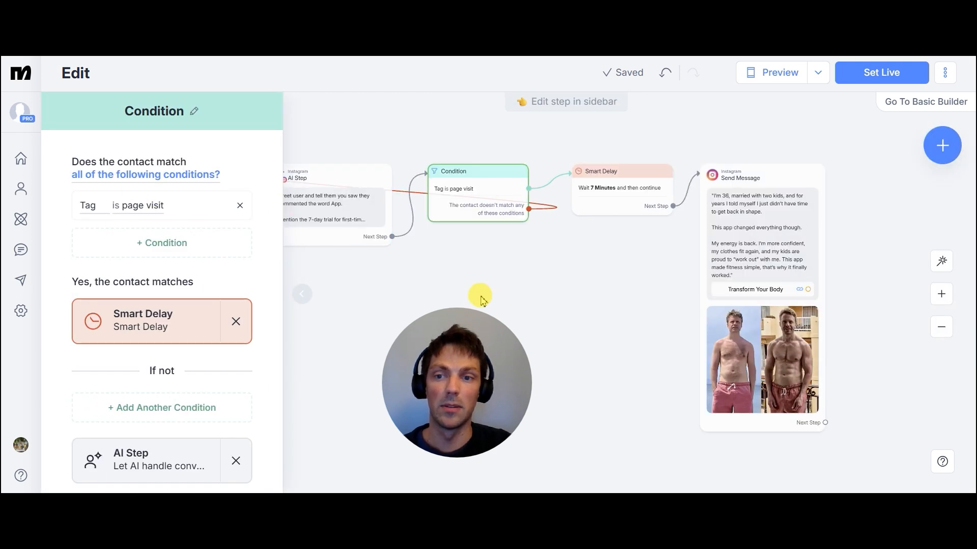
click(636, 273)
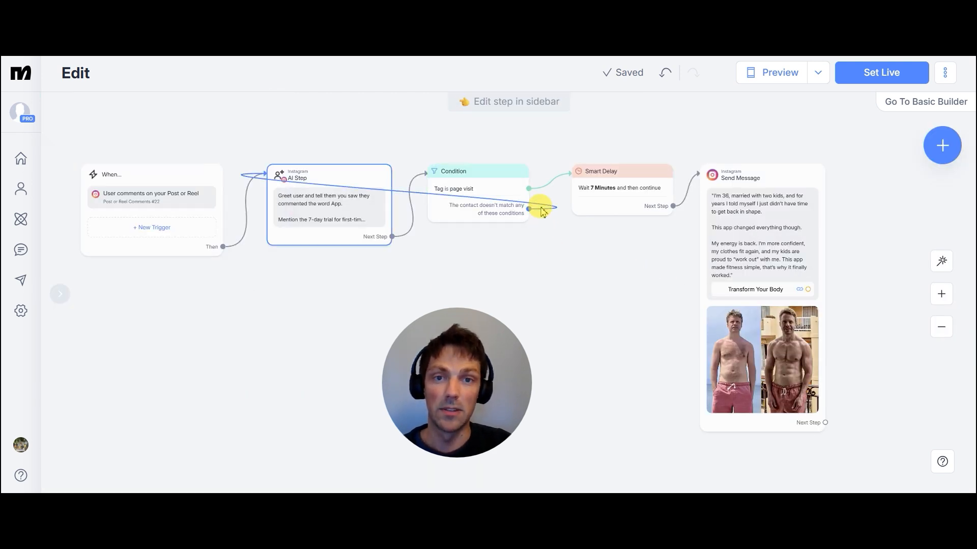
click(278, 179)
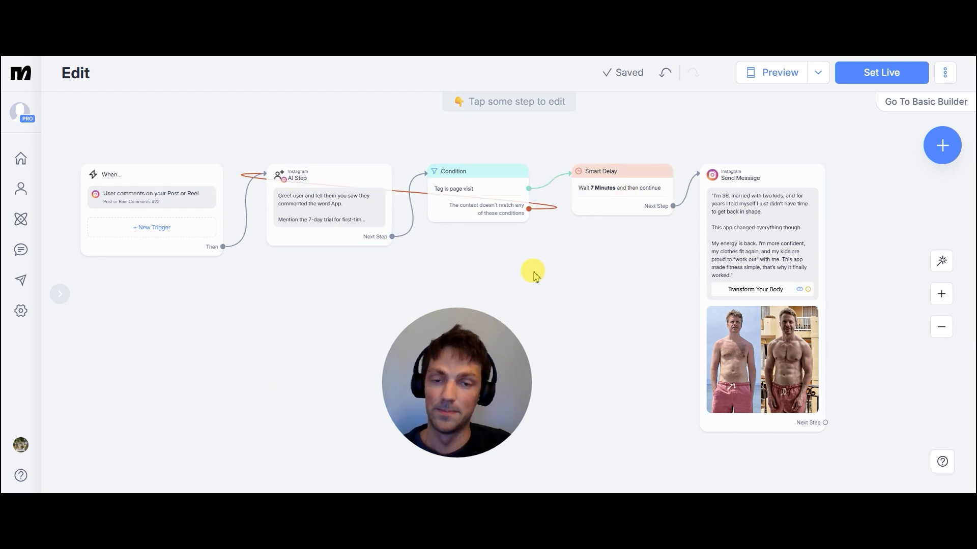
drag(534, 275, 549, 272)
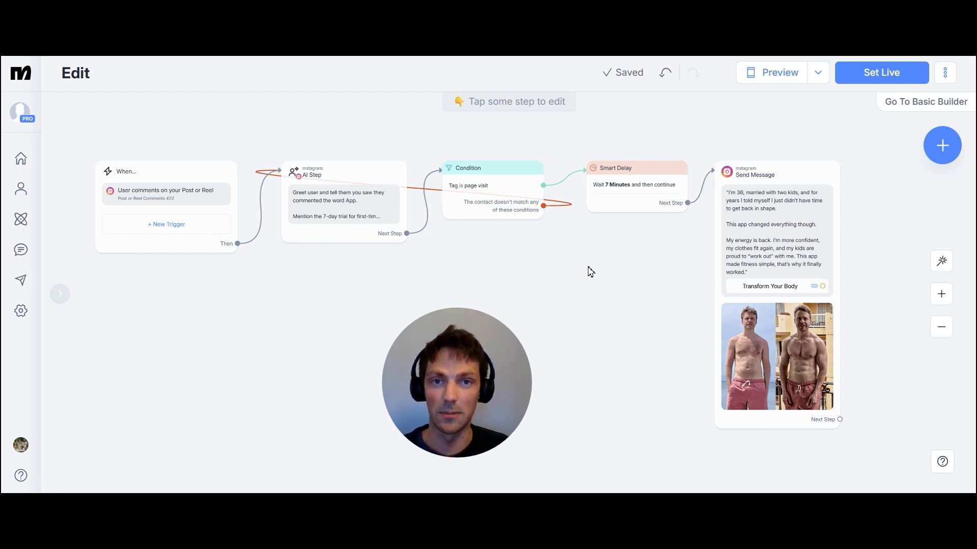
drag(183, 297, 180, 301)
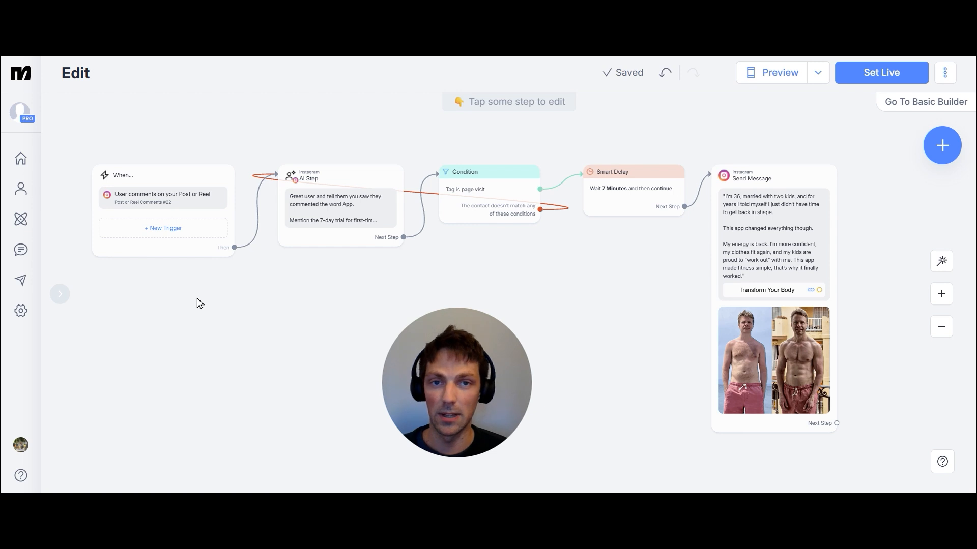
Step: Open the Manychat Pixel page in the account settings and copy the pixel code to the clipboard
click(20, 311)
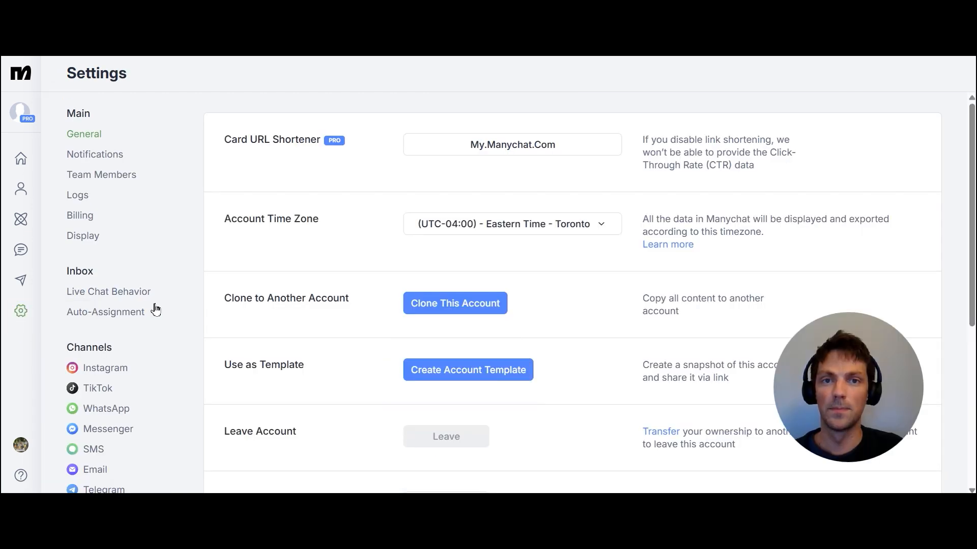
scroll(155, 310, down, 5)
click(79, 475)
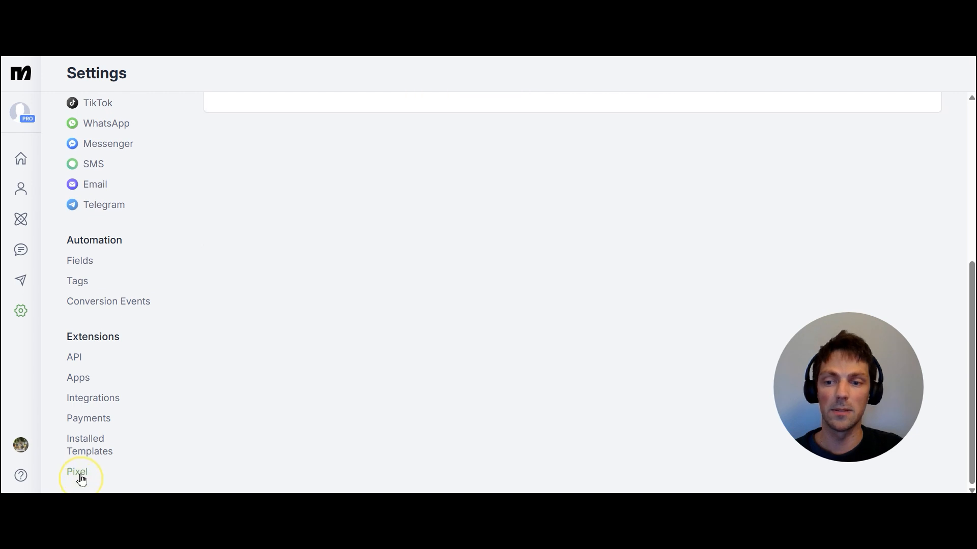
click(478, 330)
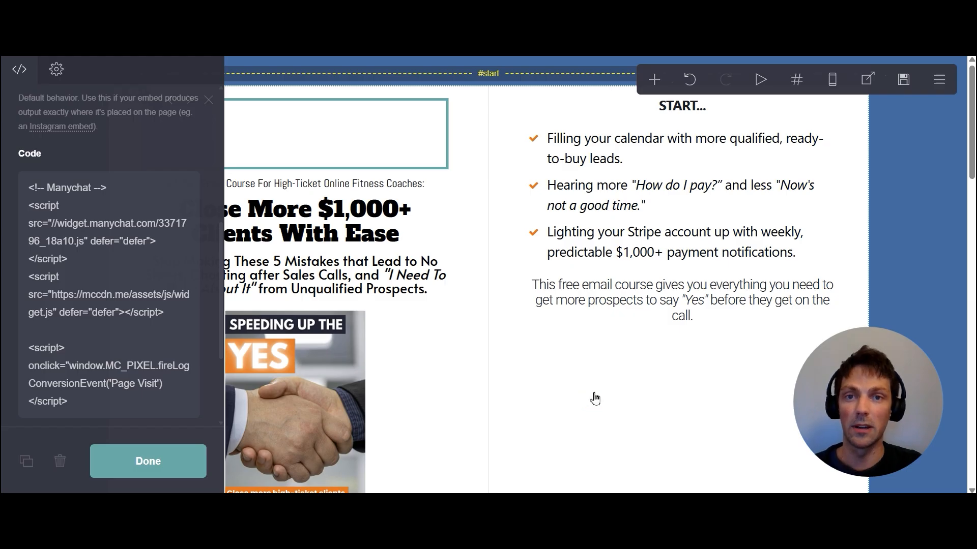
Step: In the website builder's code embed, examine the Manychat pixel scripts and the 'Page Visit' conversion event name
drag(171, 311, 25, 184)
click(133, 263)
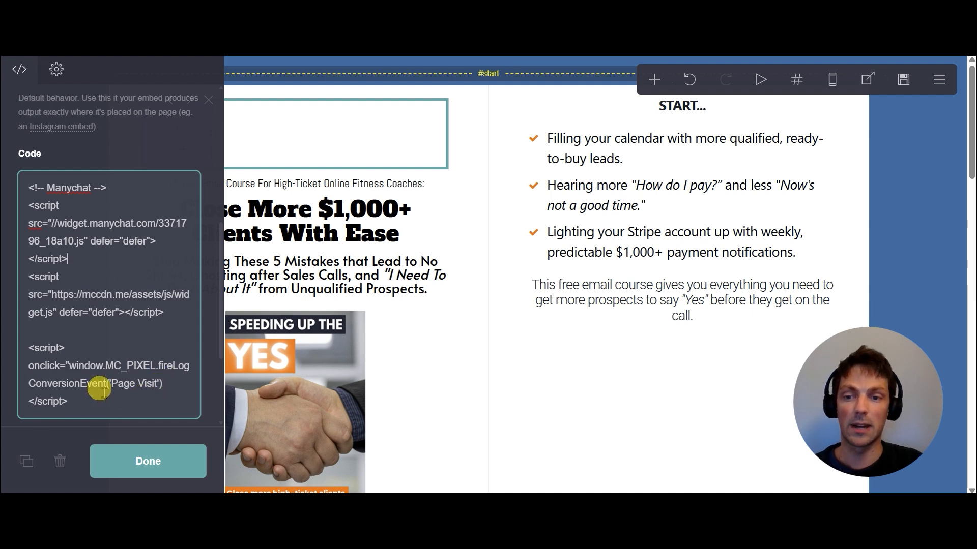
drag(111, 387, 155, 385)
click(155, 386)
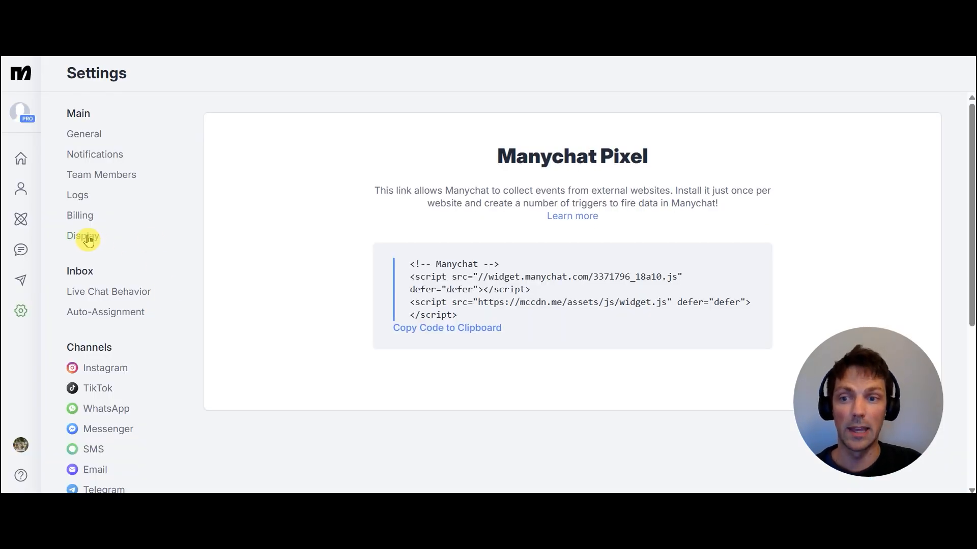
Step: Switch back to Manychat and enable Show Rules section in the display settings
click(88, 236)
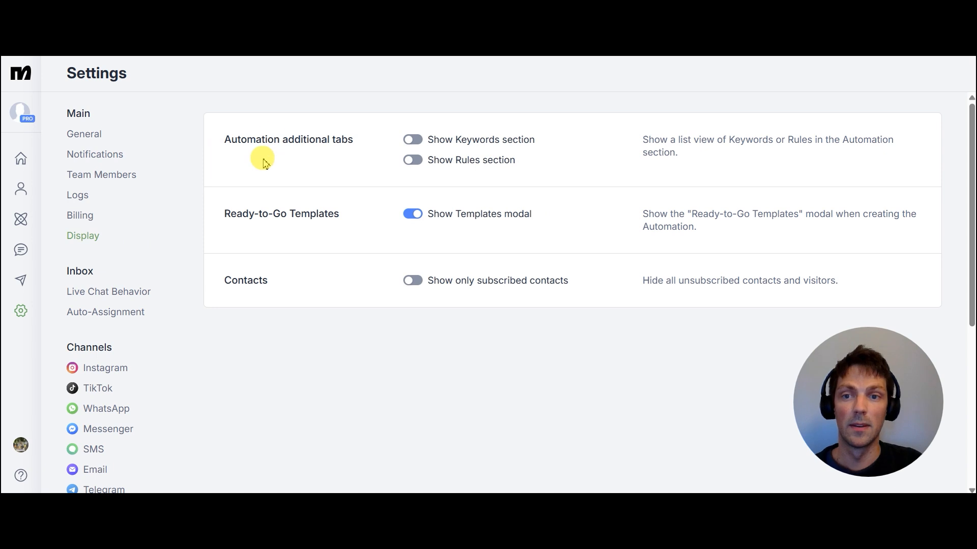
drag(229, 138, 357, 159)
click(359, 159)
click(413, 159)
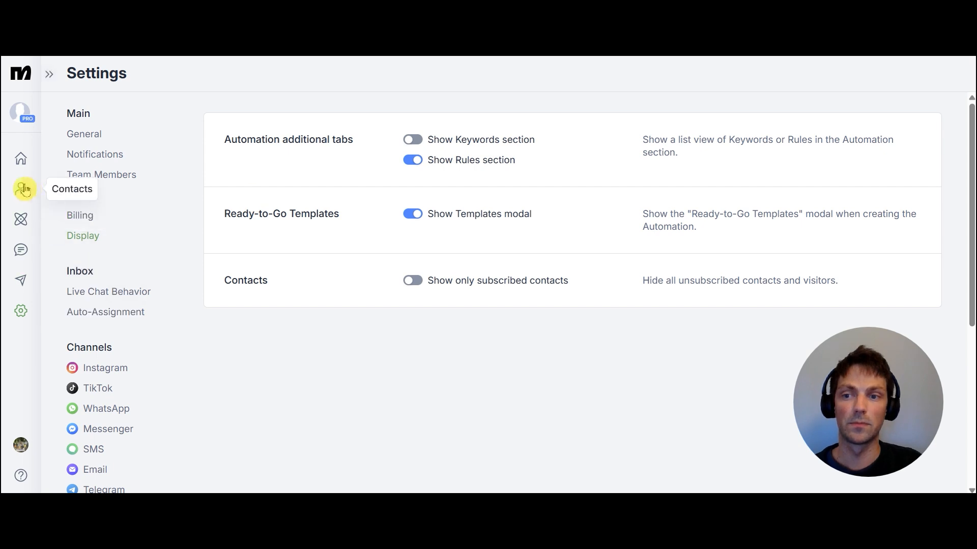
Step: Create a new automation rule triggered by a Log Conversion Event
click(23, 224)
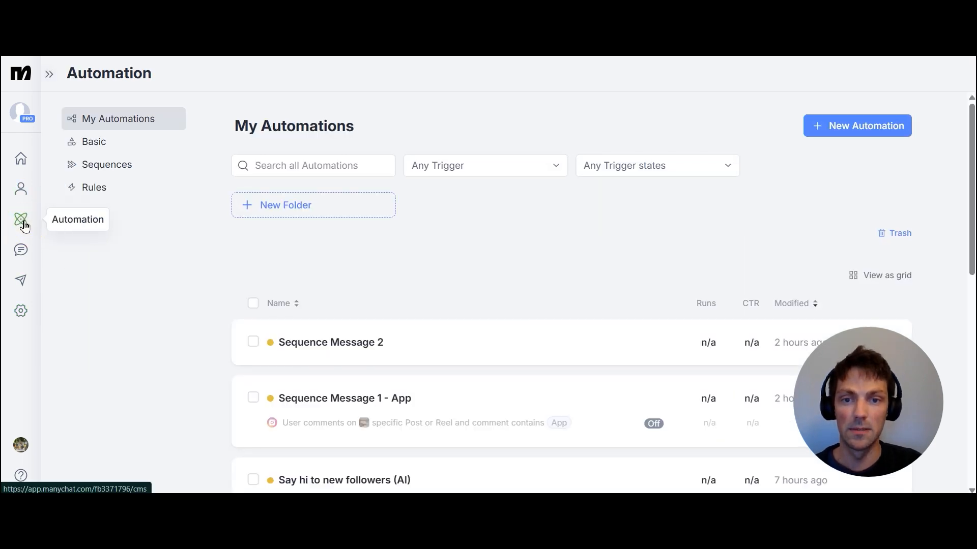
click(108, 196)
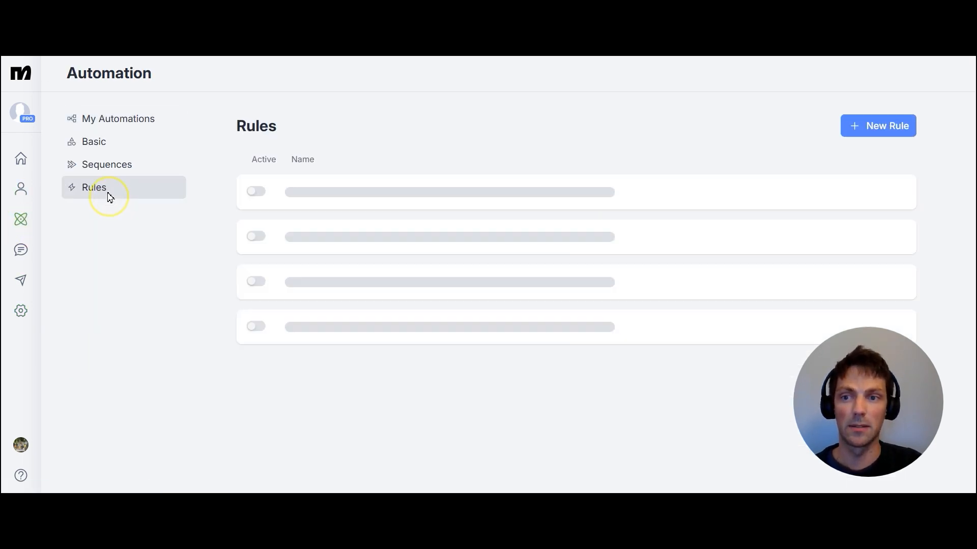
click(882, 131)
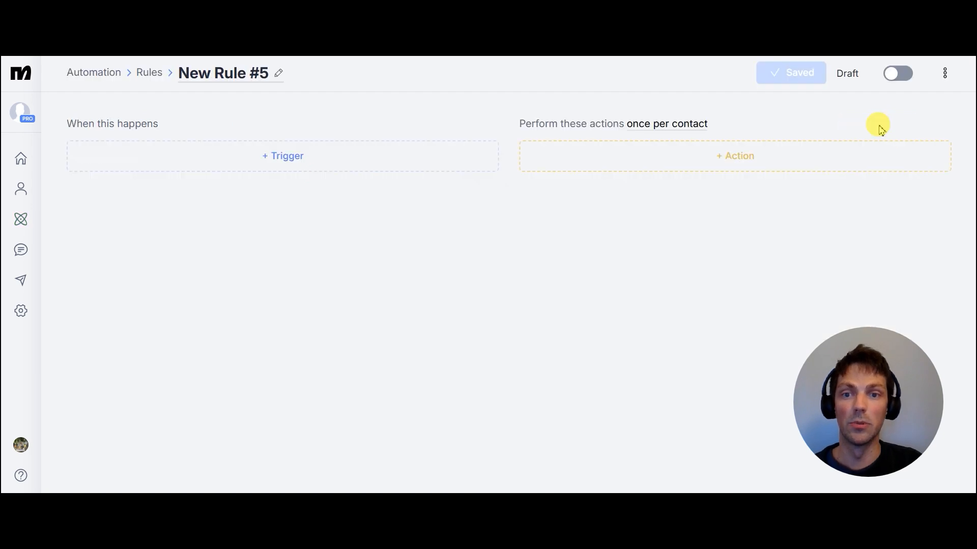
click(316, 158)
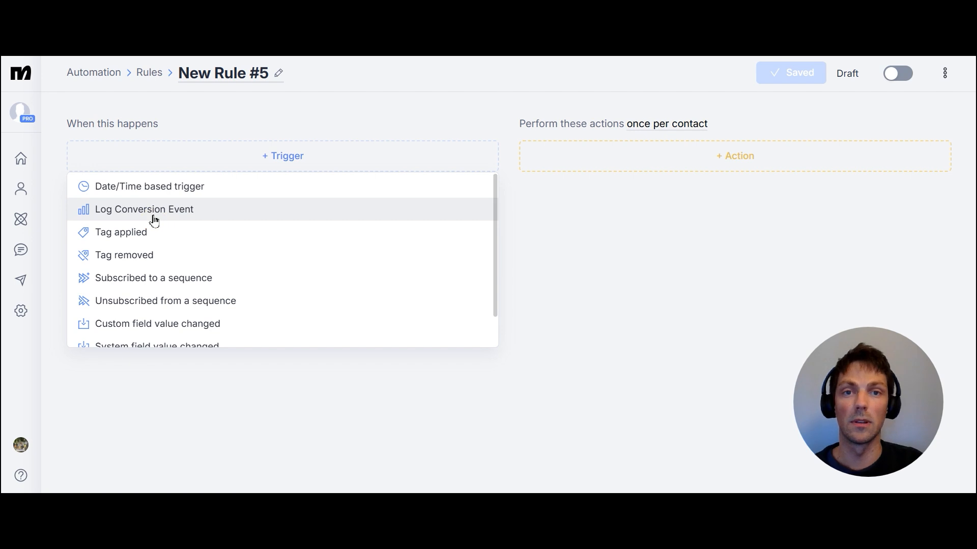
click(172, 215)
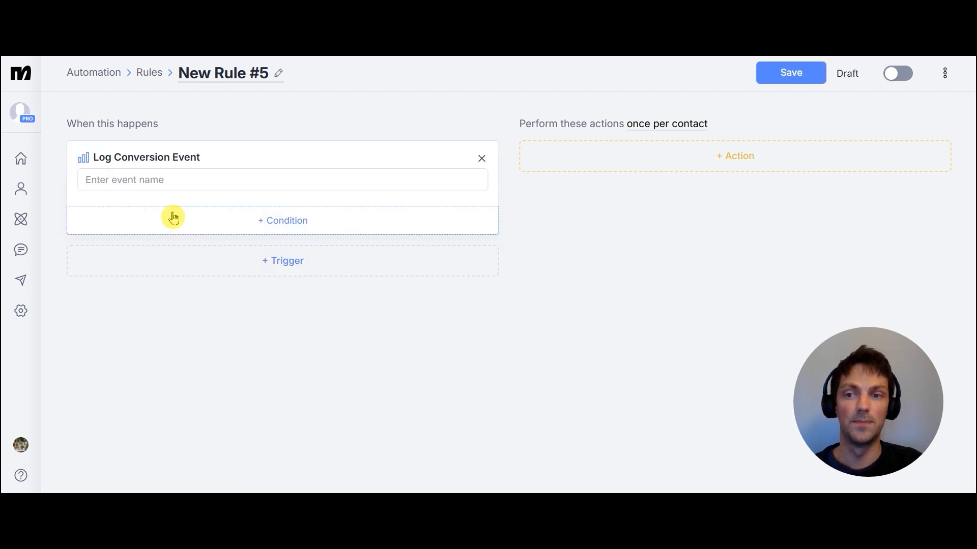
Step: Set the trigger's conversion event to Page Visit, checking the name against the pixel script in the website builder's code embed
click(192, 181)
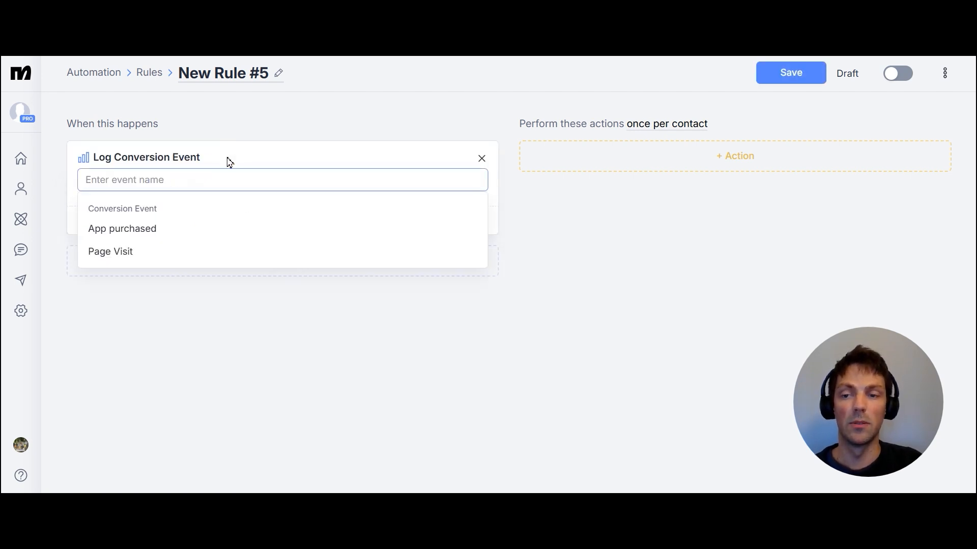
text(las;lksajf)
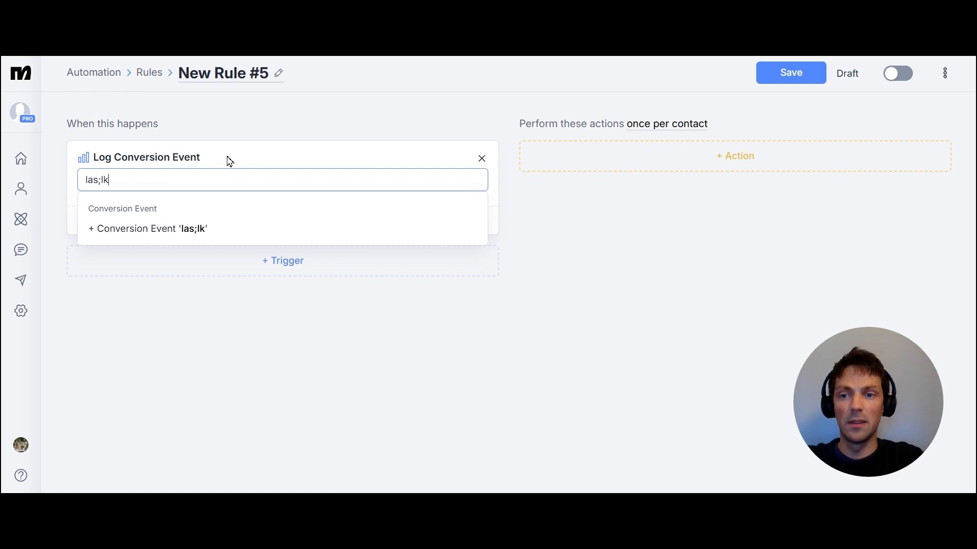
click(167, 238)
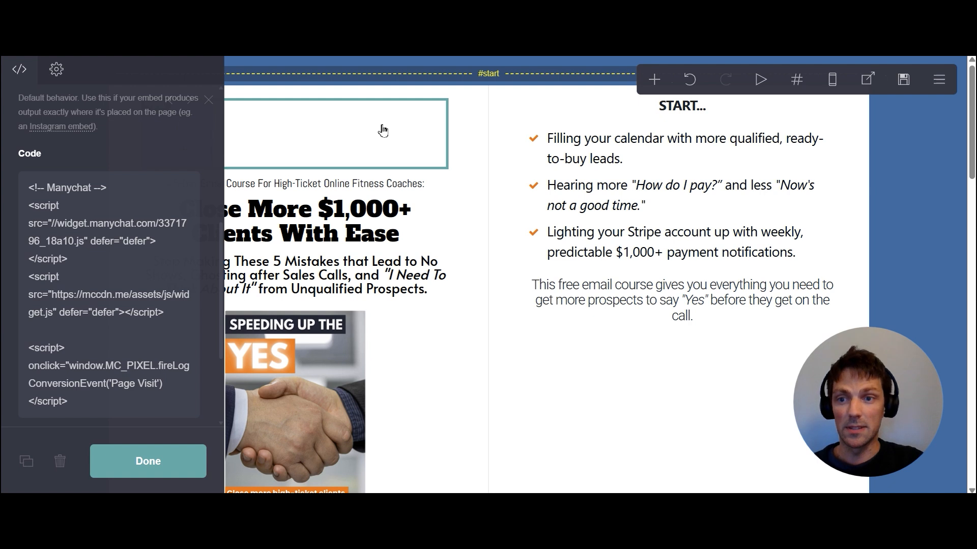
click(110, 385)
drag(110, 385, 154, 384)
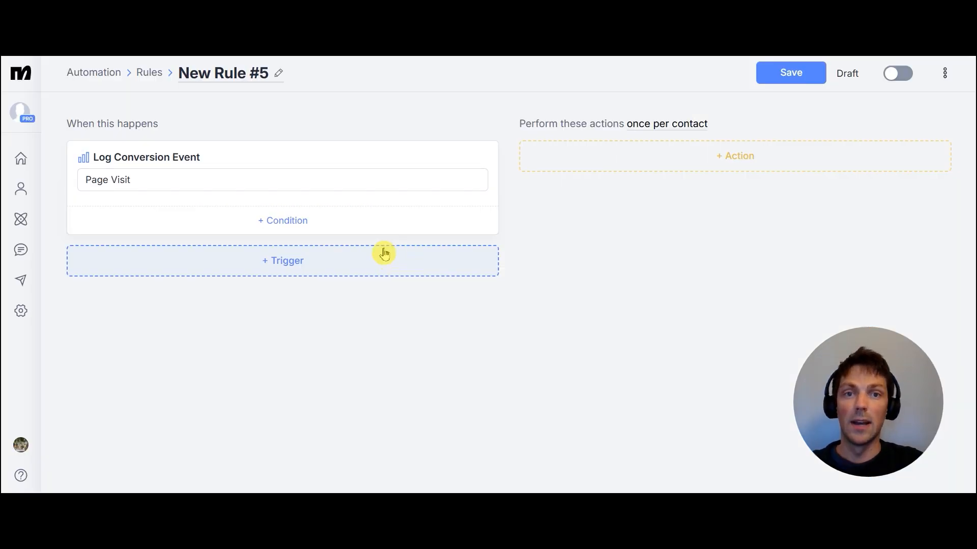
Step: Add an Add Tag action to the rule that applies the 'page visit' tag
click(645, 162)
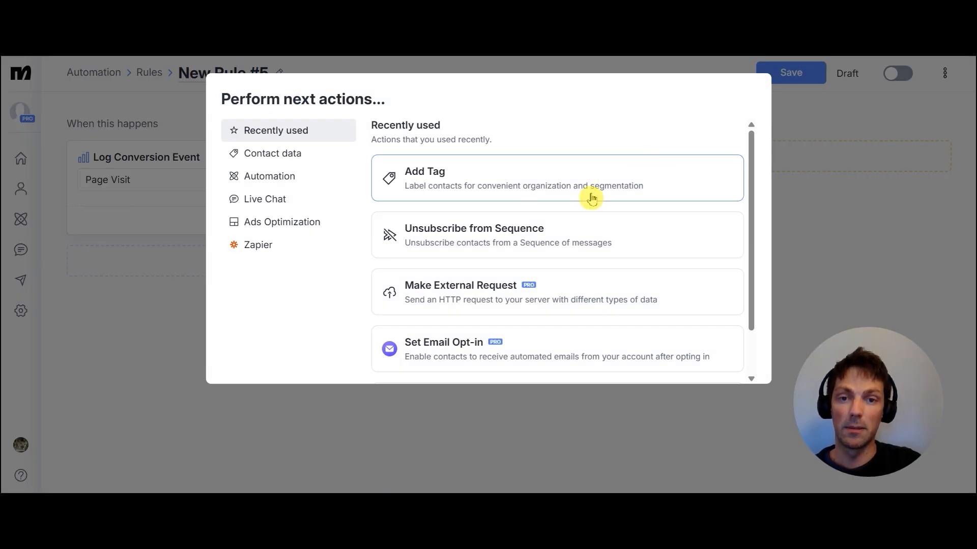
click(590, 196)
click(608, 189)
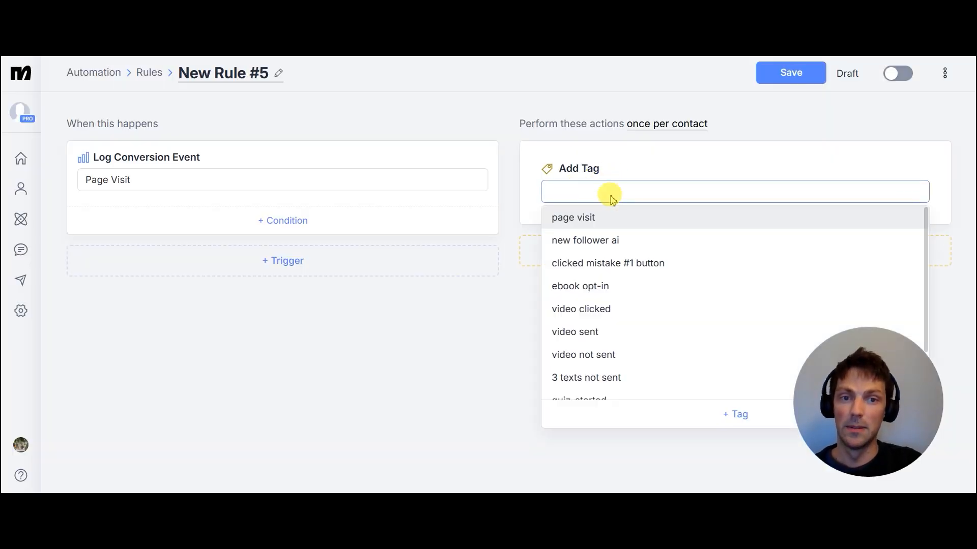
click(617, 219)
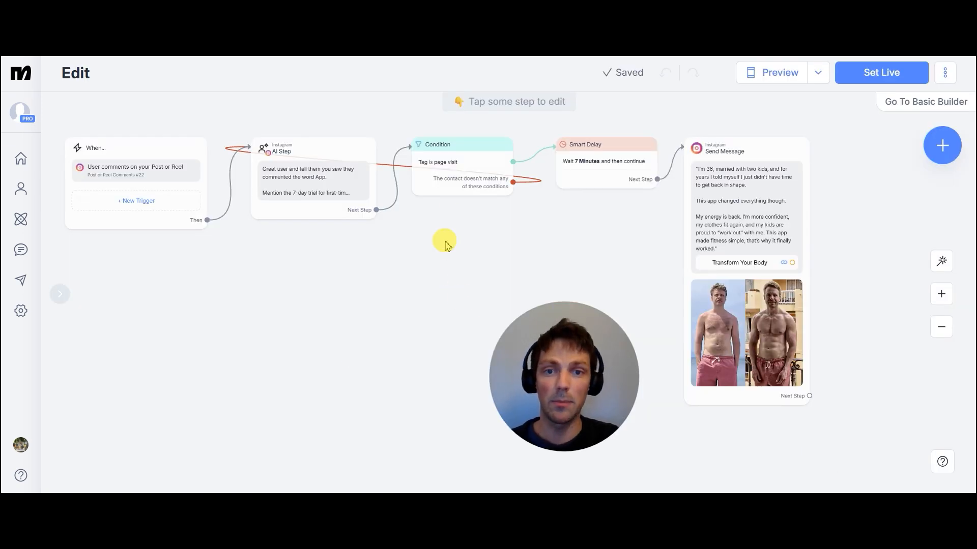
Step: Return to the comment automation flow and examine the Condition step's page visit tag check and its branches
click(441, 177)
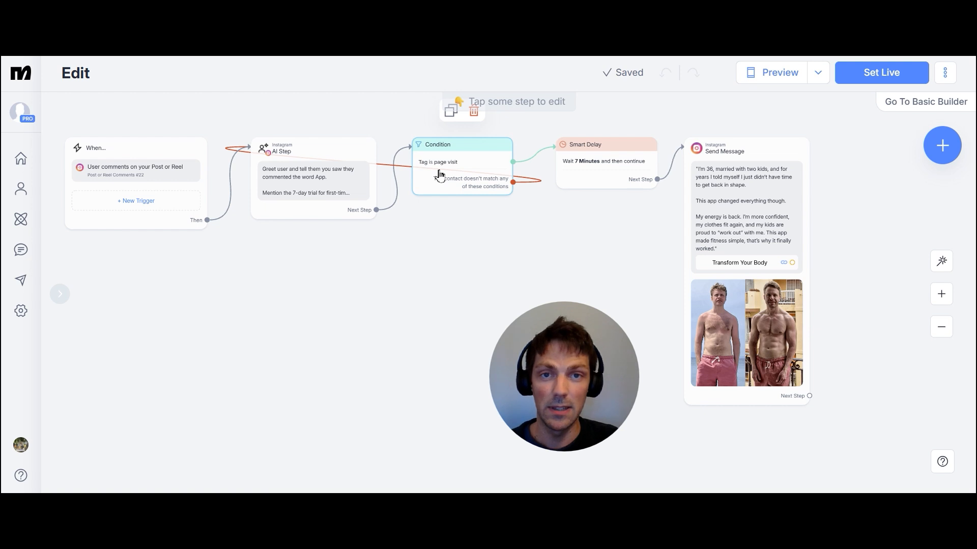
click(447, 170)
click(450, 171)
click(484, 159)
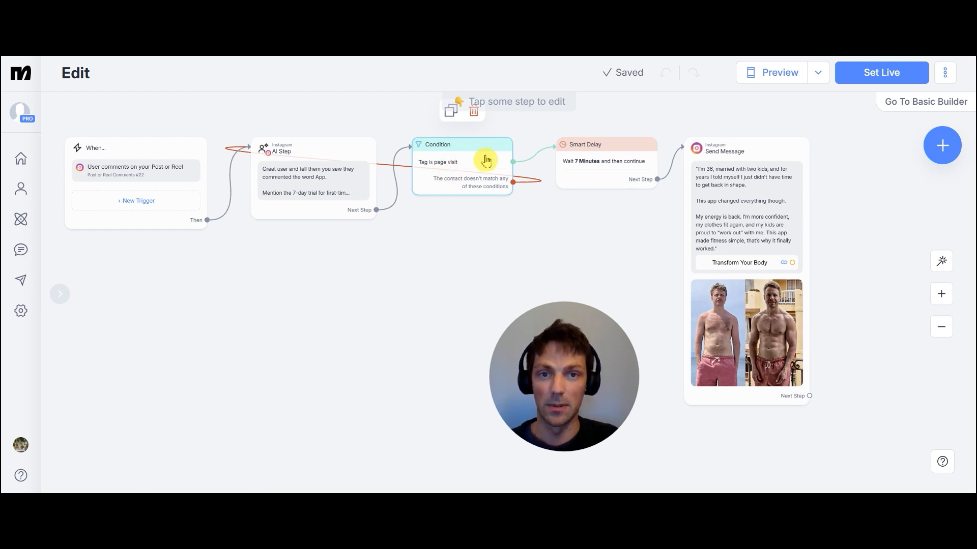
click(475, 239)
click(497, 265)
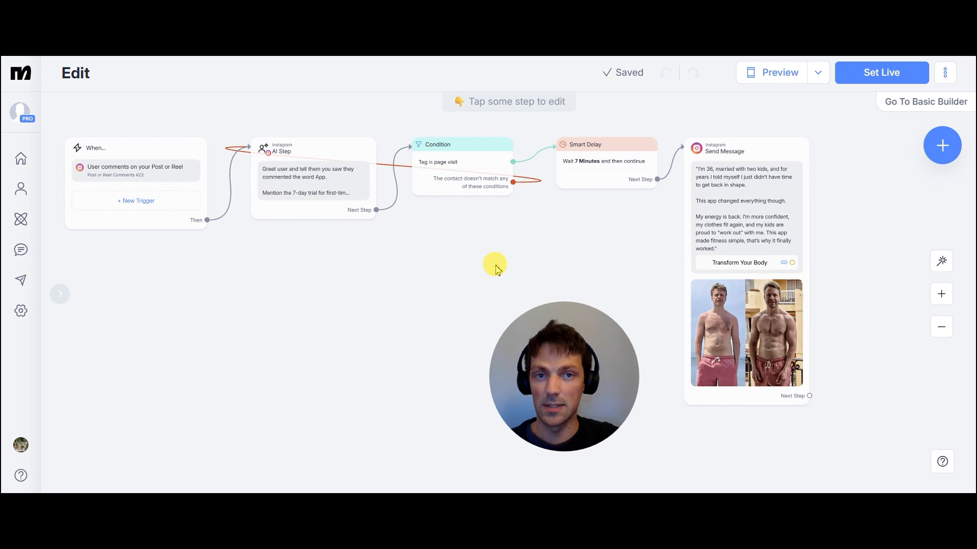
Step: Open the app's landing page and look through its video, transformation and training program sections
click(674, 245)
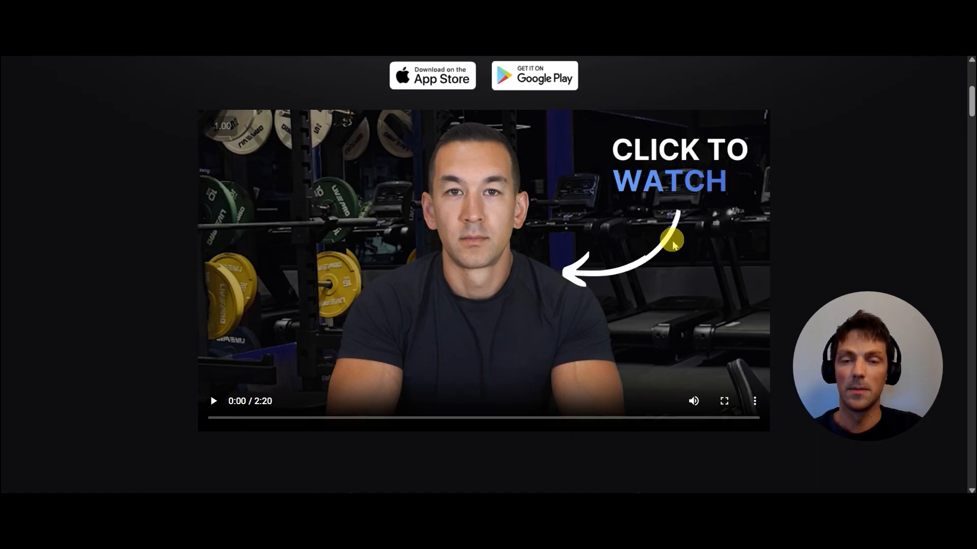
scroll(661, 218, down, 10)
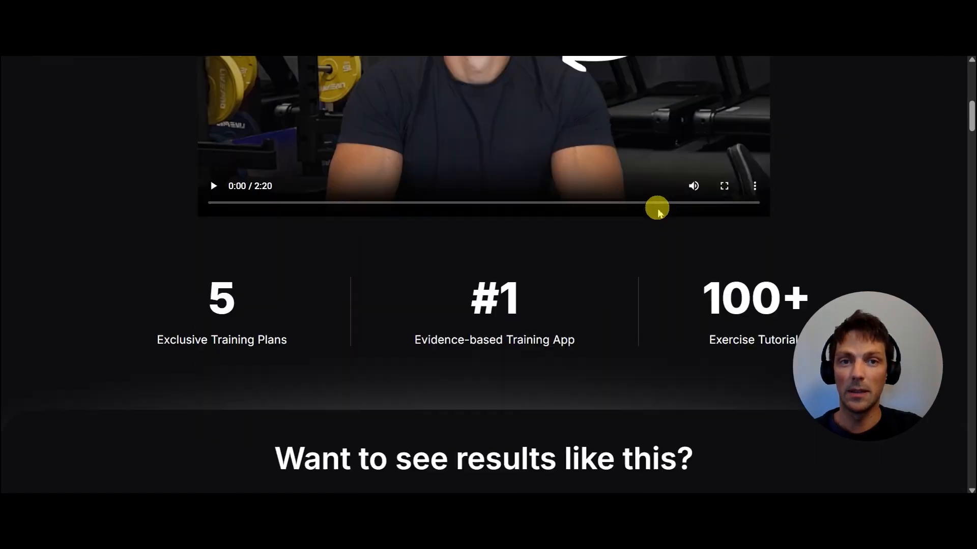
scroll(657, 209, down, 10)
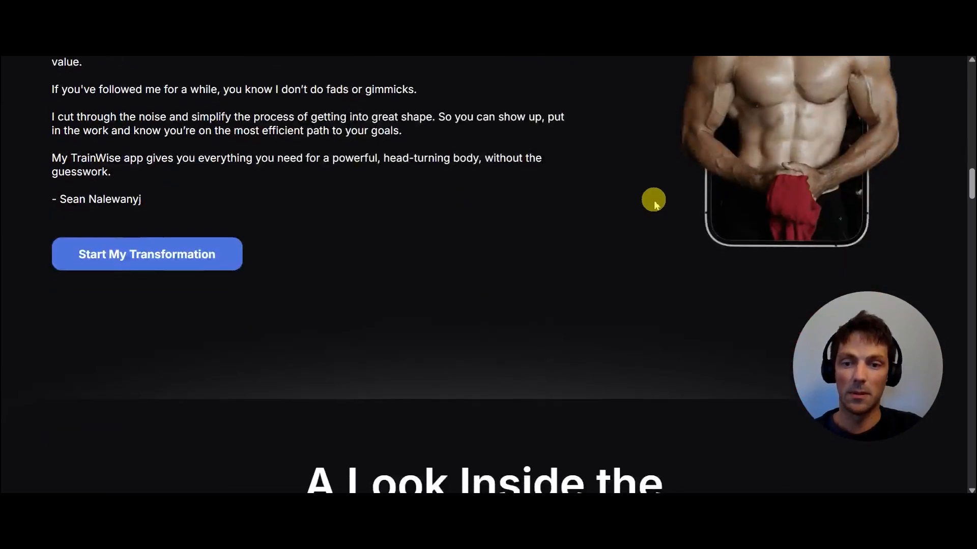
scroll(654, 200, down, 10)
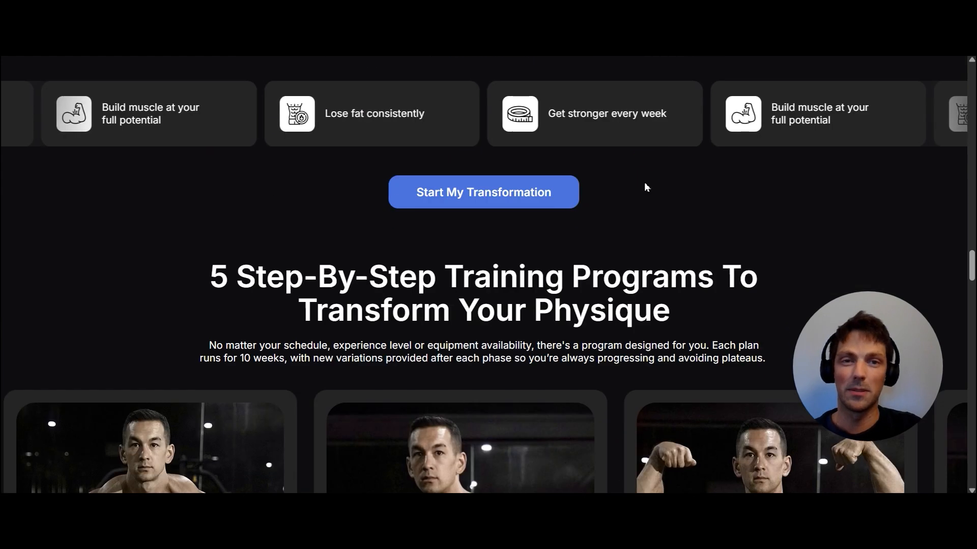
scroll(644, 182, up, 12)
scroll(614, 140, up, 3)
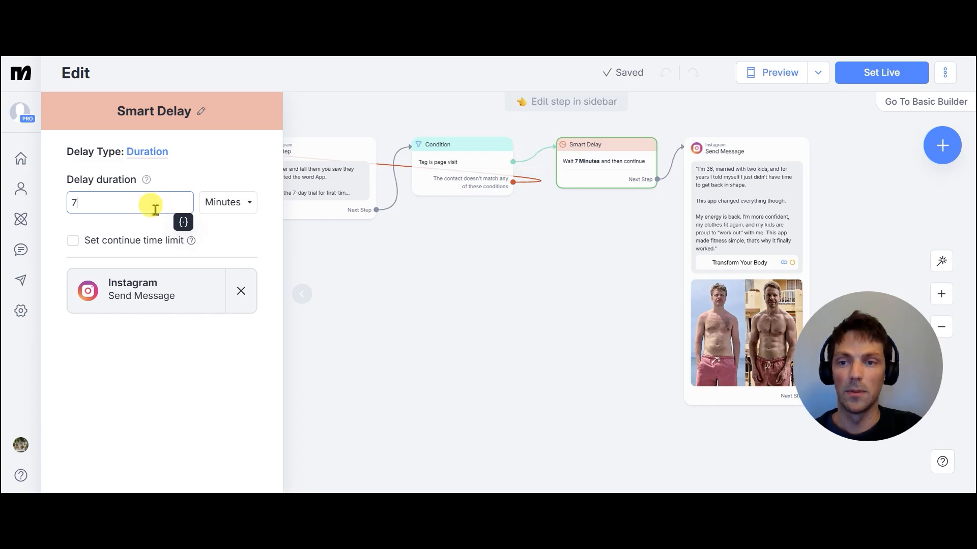
Step: Set the Smart Delay duration before the follow-up Instagram message to 5 minutes
key(BackSpace)
text(5)
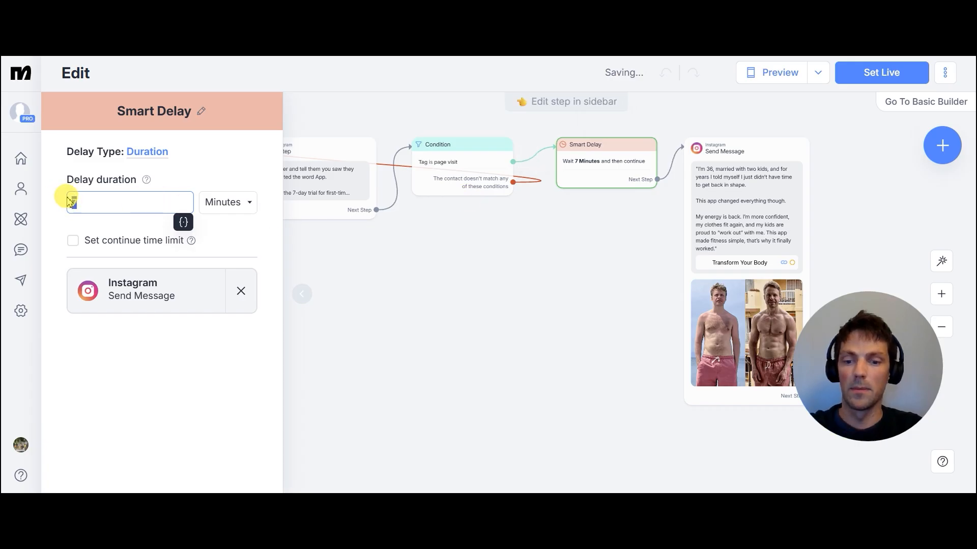
click(525, 343)
mouse_move(634, 260)
mouse_down()
mouse_move(609, 251)
mouse_move(617, 264)
mouse_up()
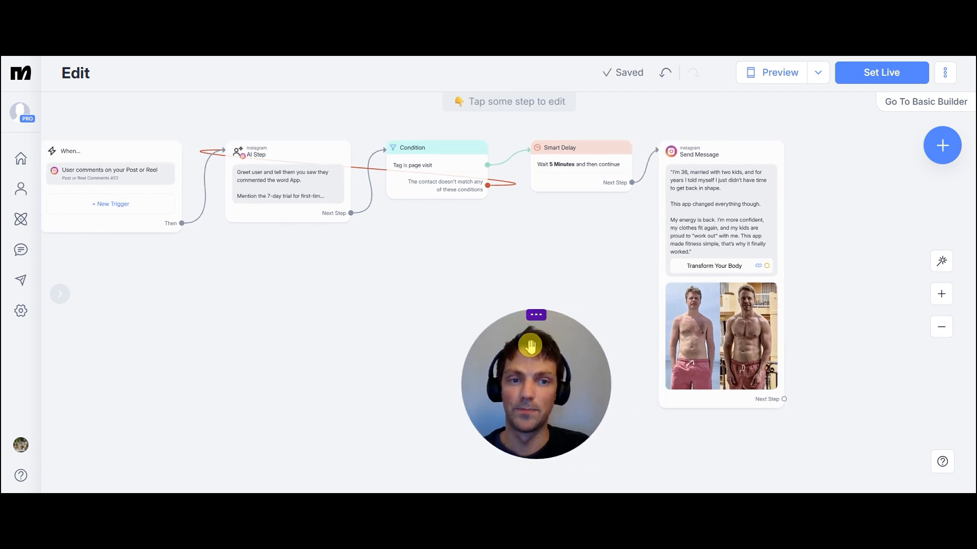
click(719, 167)
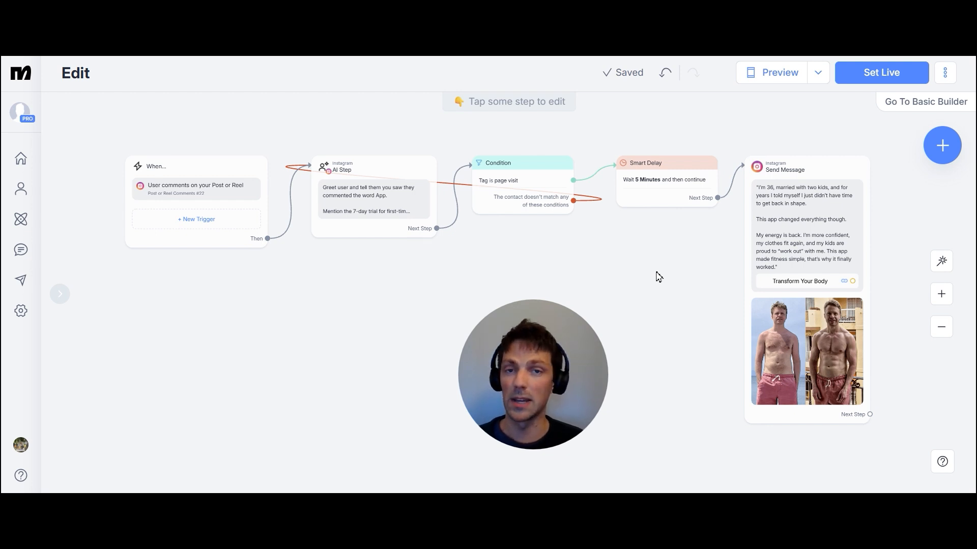
drag(659, 276, 666, 283)
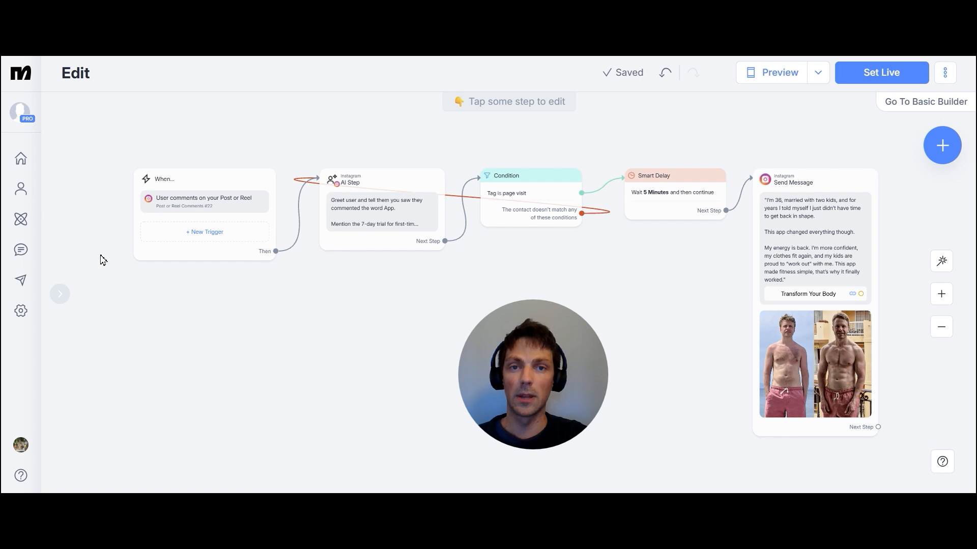
Step: Open the App Purchase rule and examine its 'App purchased' trigger and the action unsubscribing contacts from the App Sign Up sequence
click(21, 223)
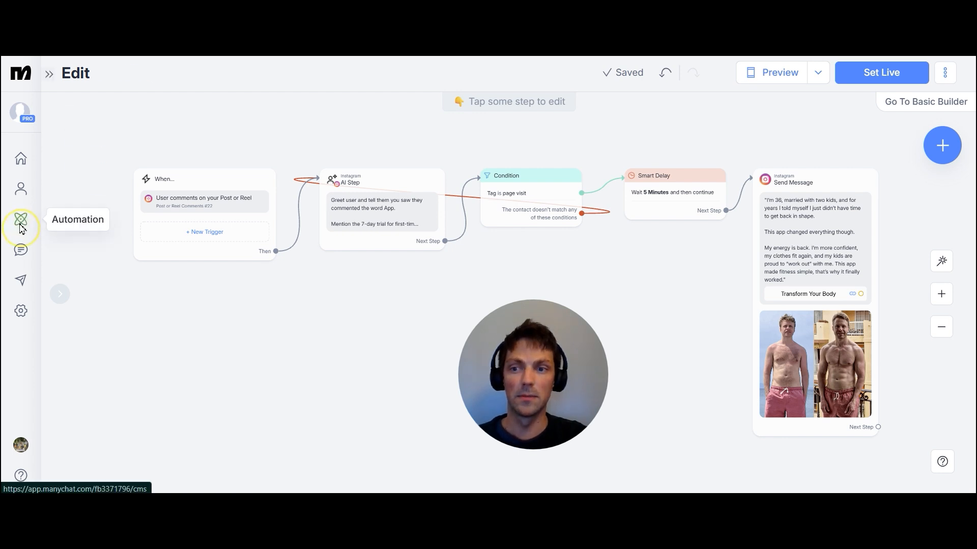
click(120, 197)
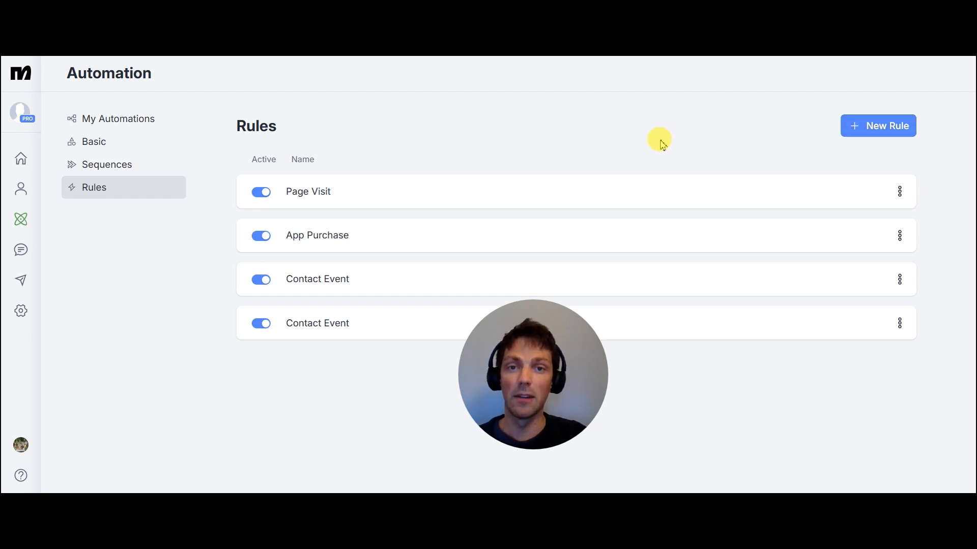
drag(491, 343, 610, 388)
click(400, 239)
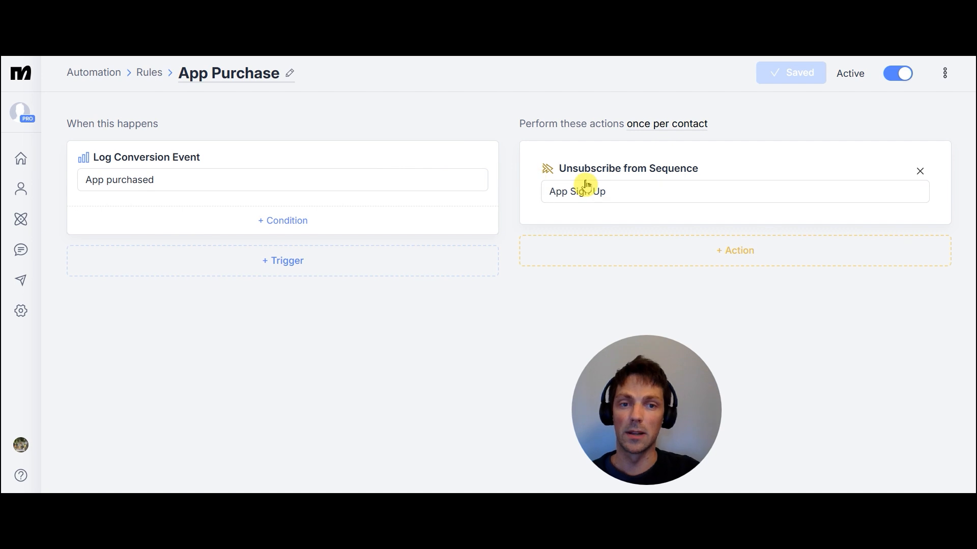
click(665, 197)
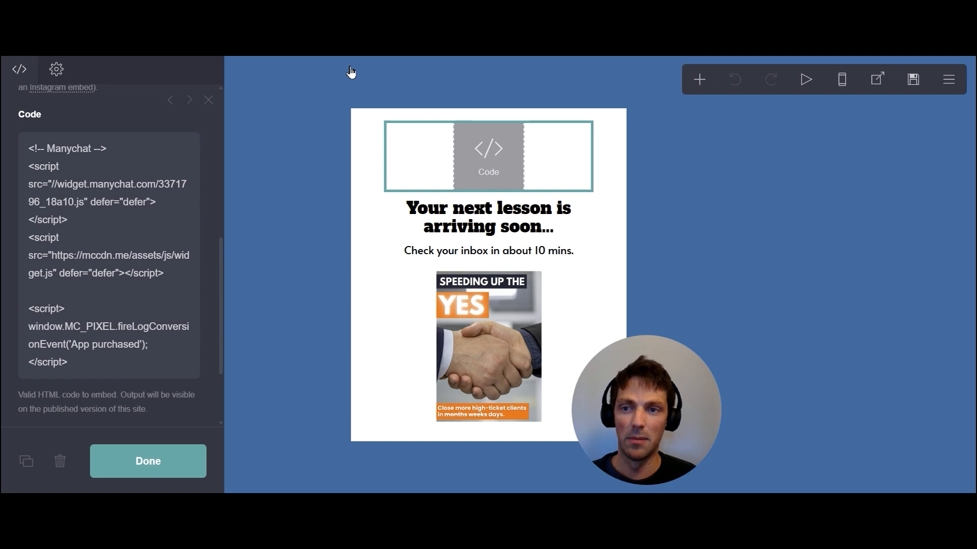
Step: In the website builder, examine the confirmation page's code embed, including the Manychat scripts and the 'App purchased' conversion event name
drag(173, 274, 17, 153)
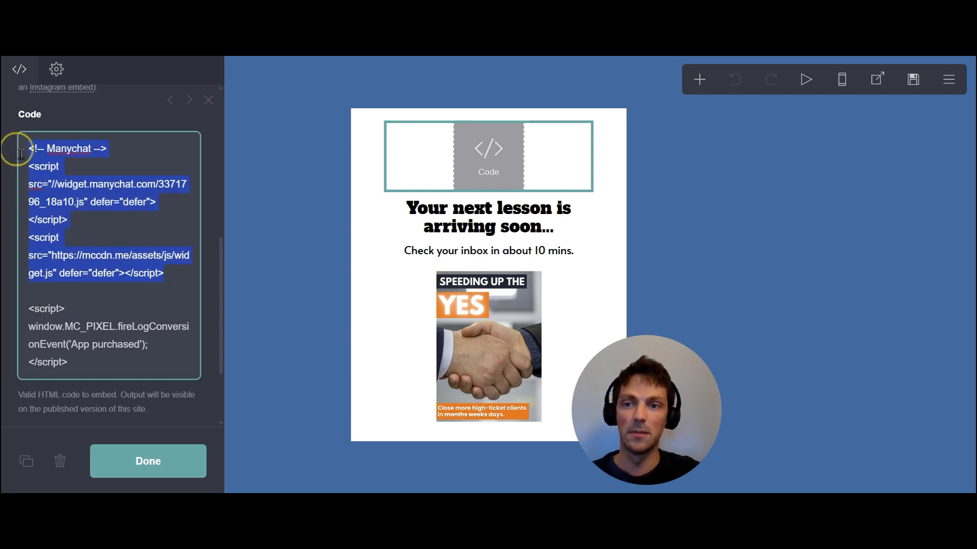
click(129, 345)
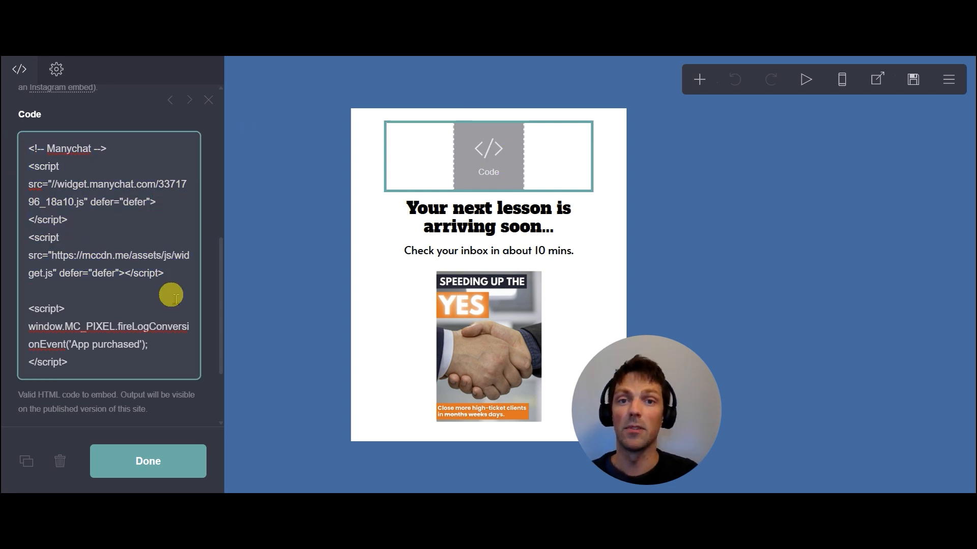
drag(70, 345, 139, 351)
click(168, 328)
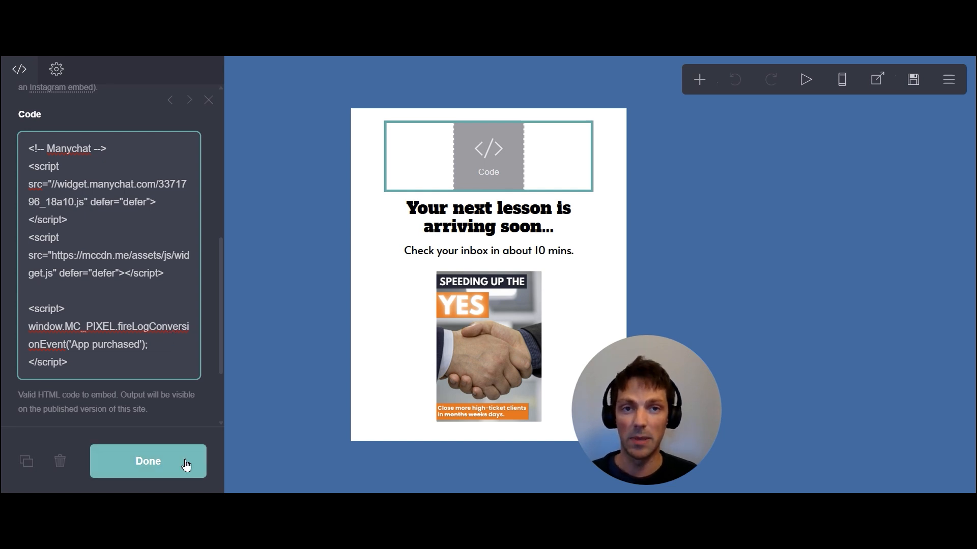
drag(70, 345, 145, 344)
click(144, 345)
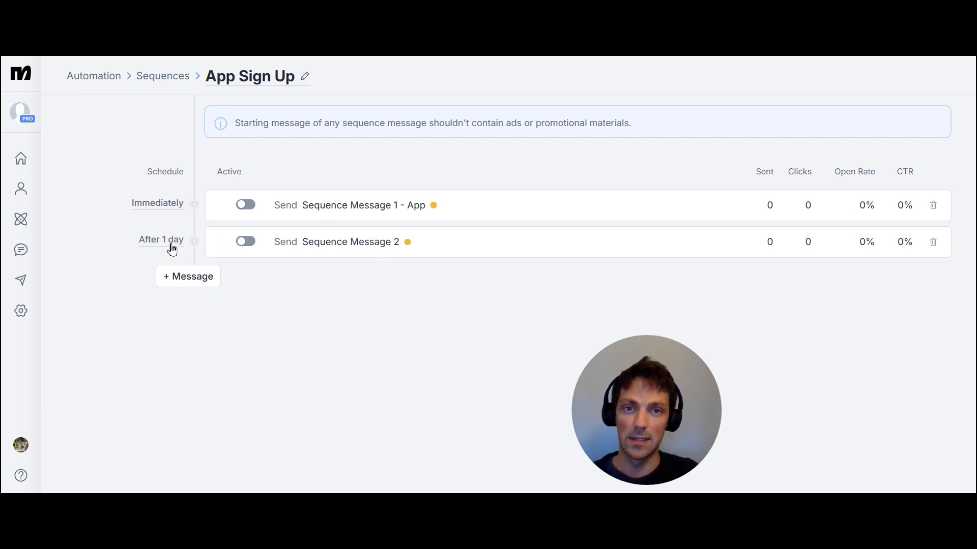
Step: Open Sequence Message 2 of the App Sign Up sequence and examine its Instagram message
click(343, 248)
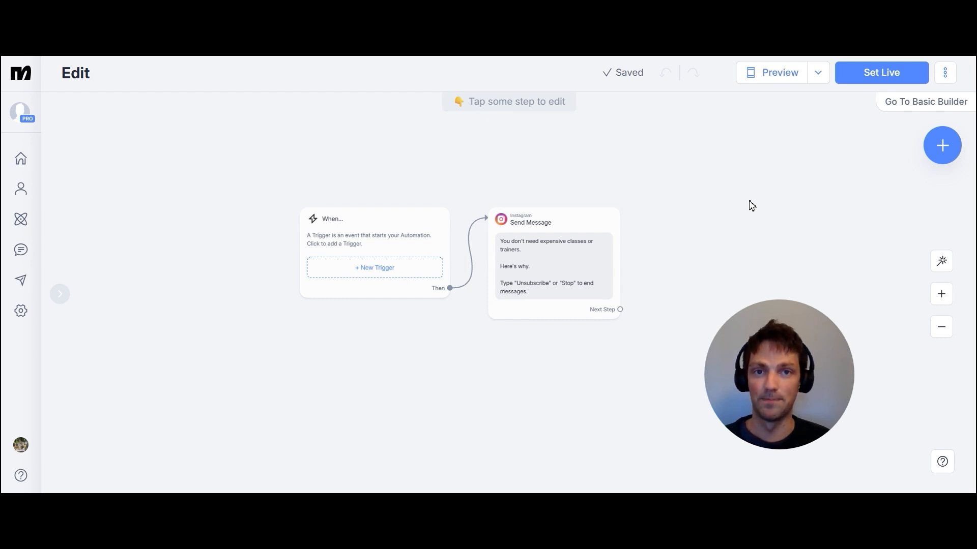
mouse_move(604, 270)
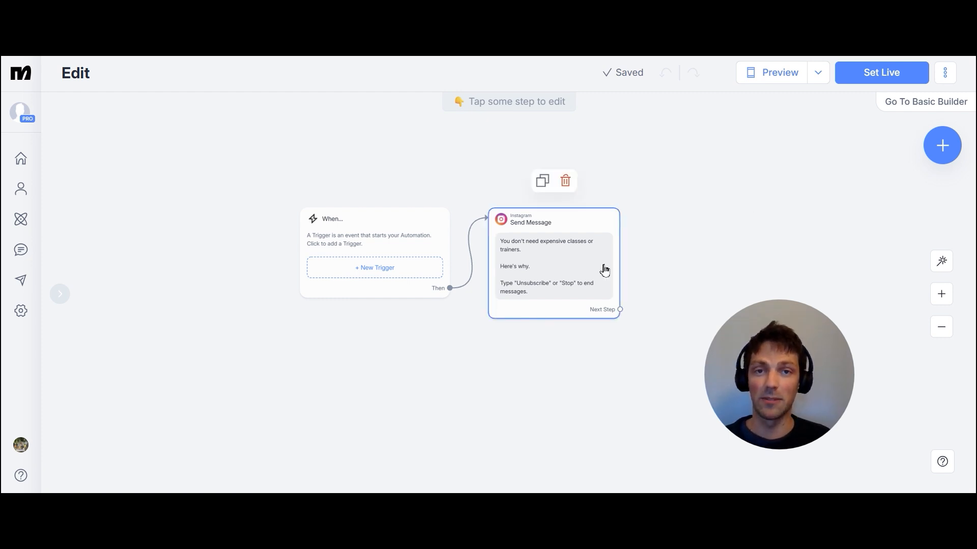